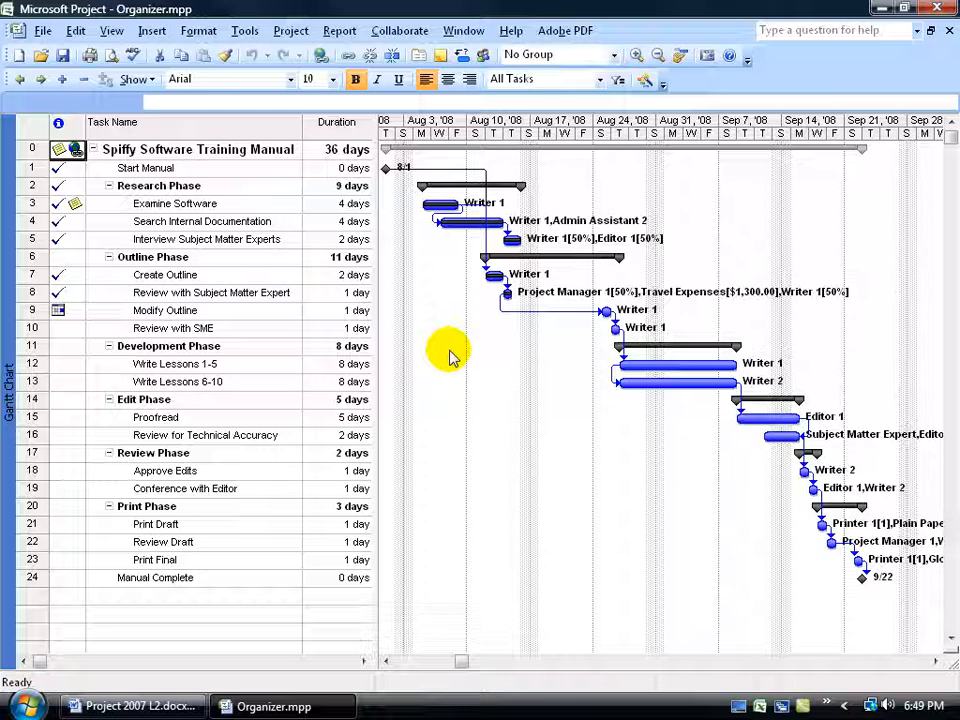
Check the list of available project views, and view the Organizer opened from the More Views dialog.
click(111, 31)
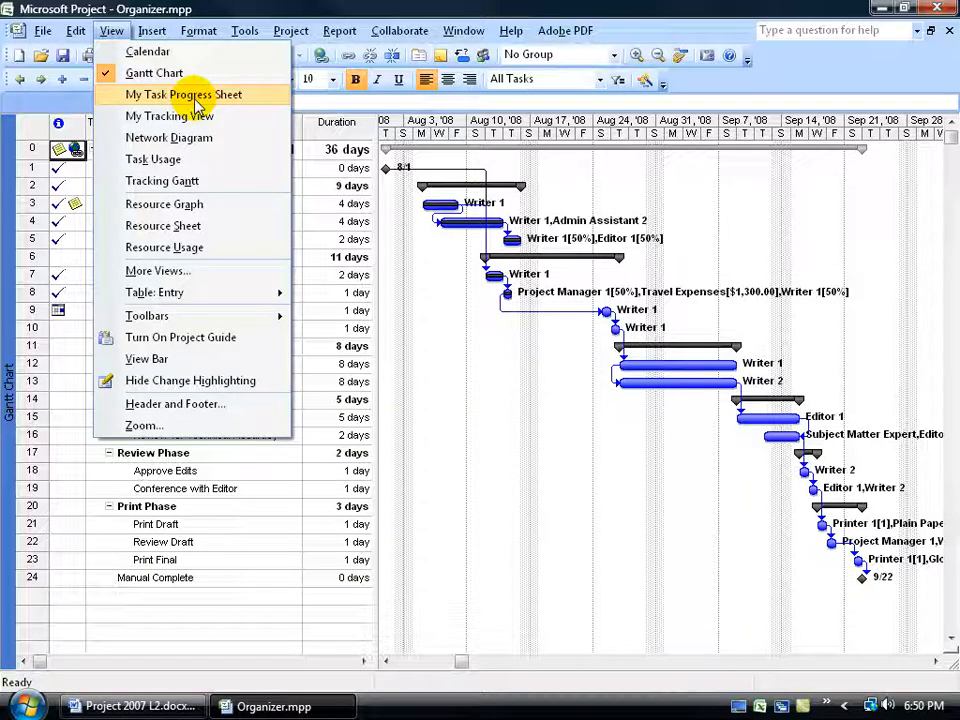
click(210, 7)
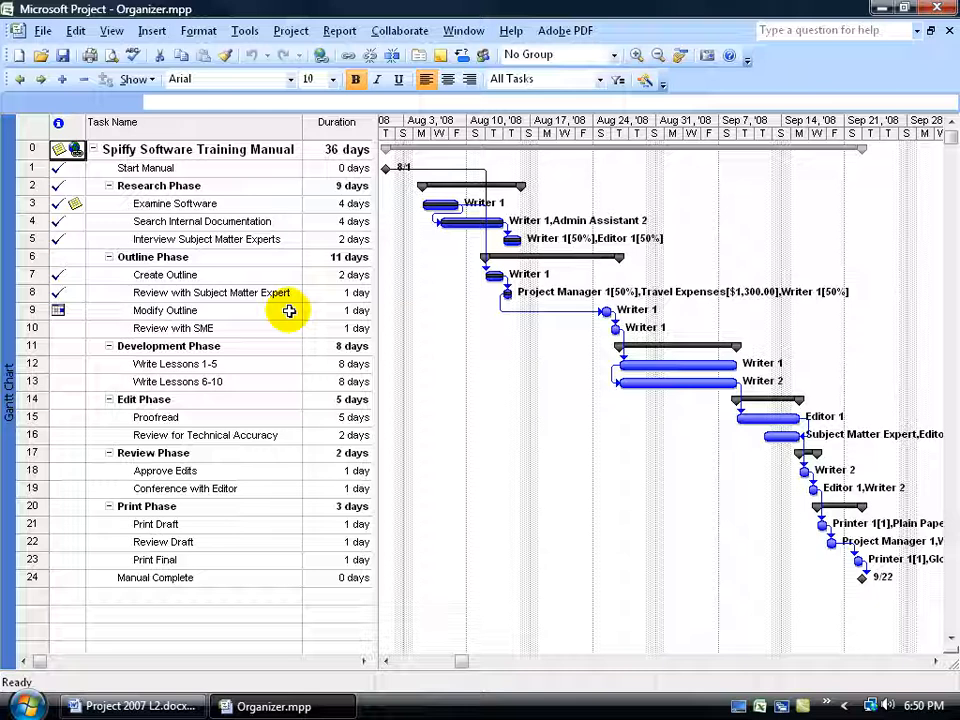
click(110, 31)
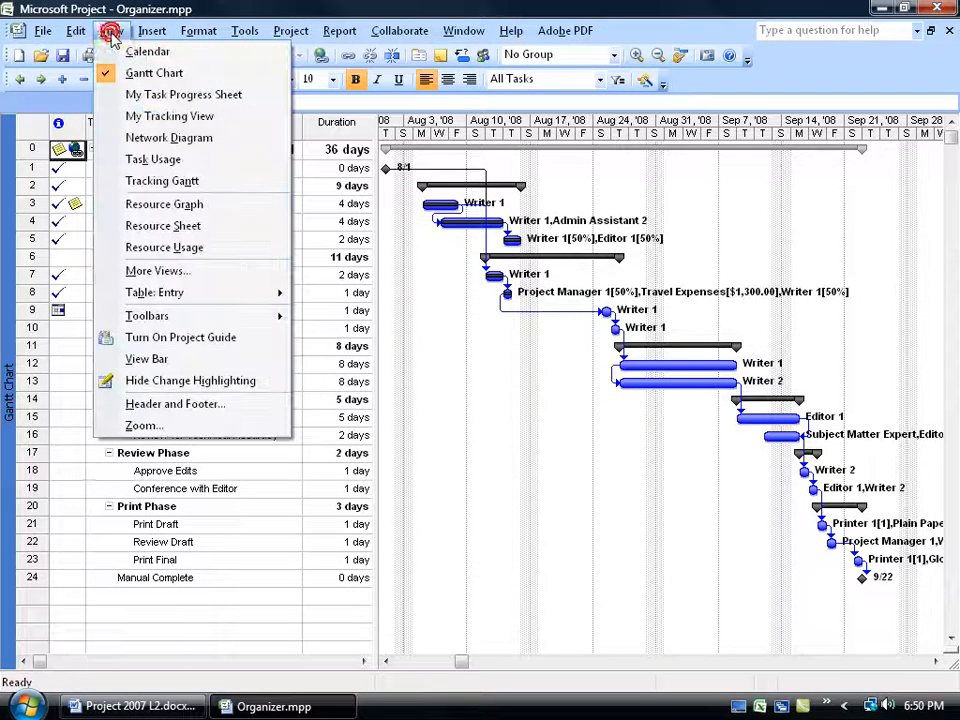
click(138, 271)
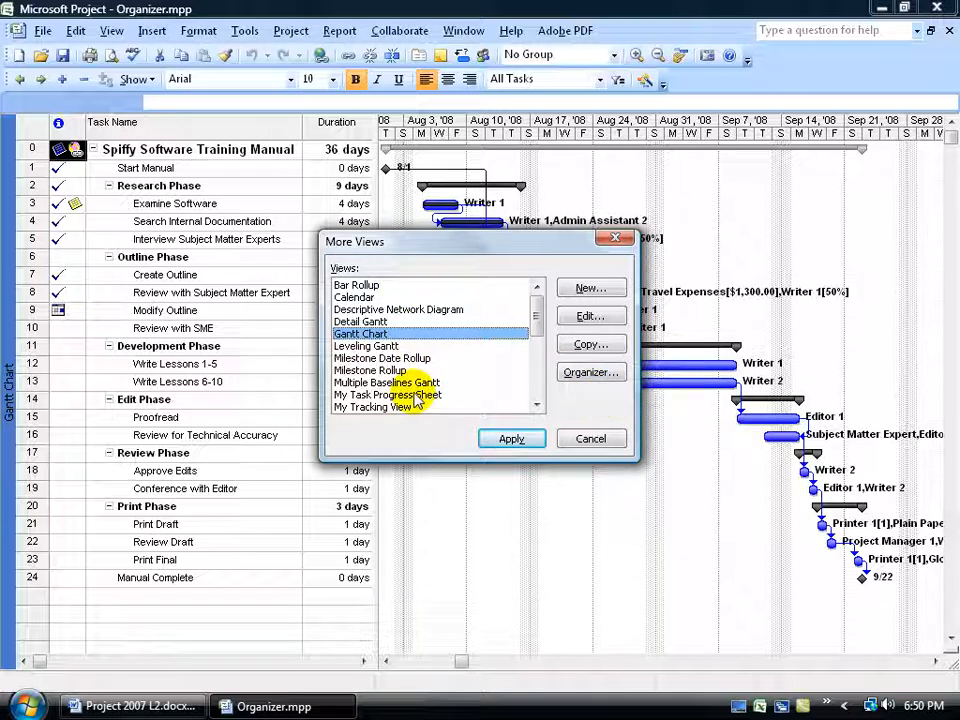
click(583, 374)
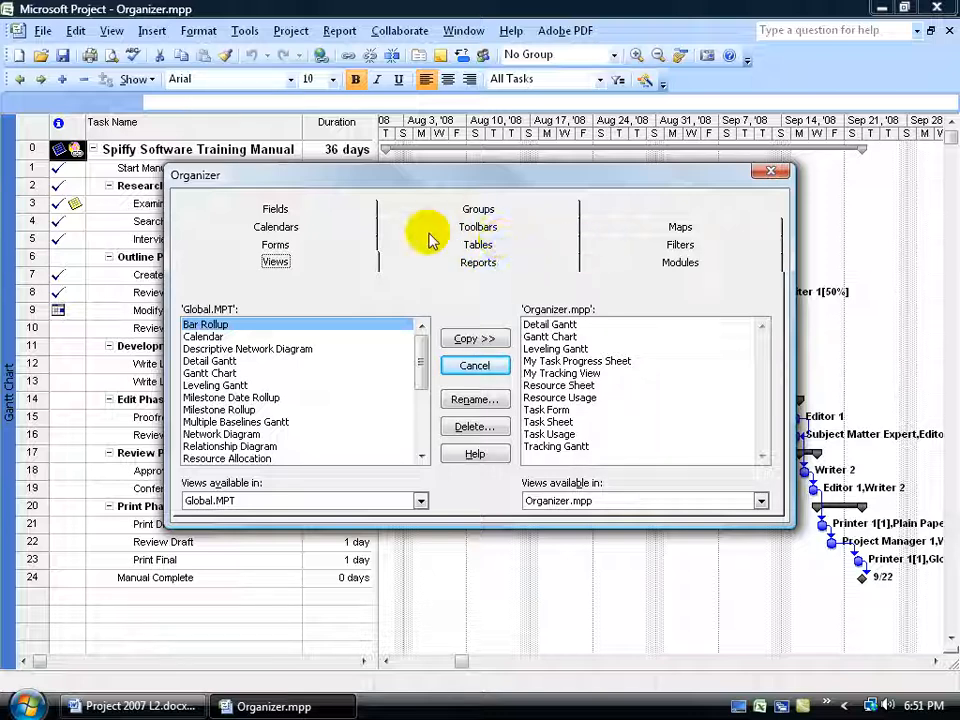
click(770, 176)
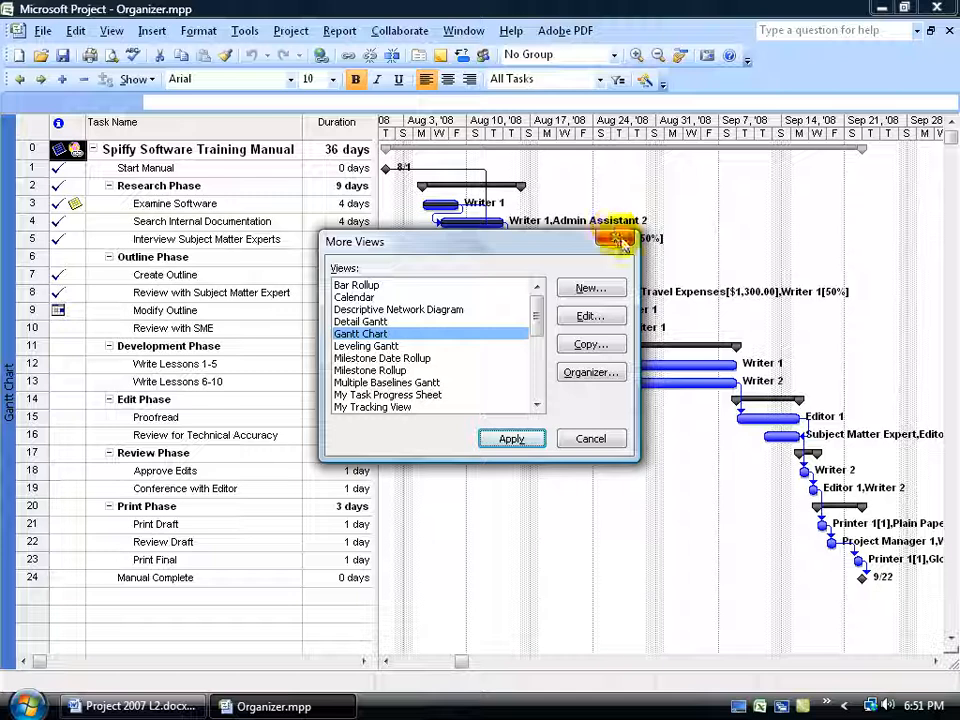
click(621, 238)
Open the Organizer and examine the forms, views and reports held in Global.MPT and Organizer.mpp.
click(244, 30)
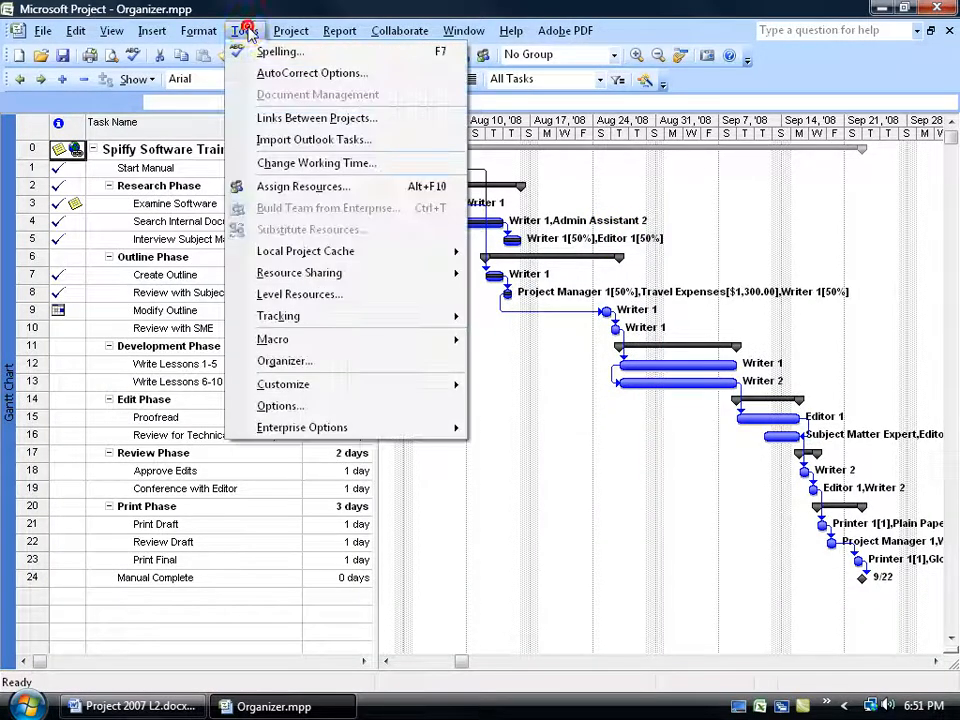
click(298, 361)
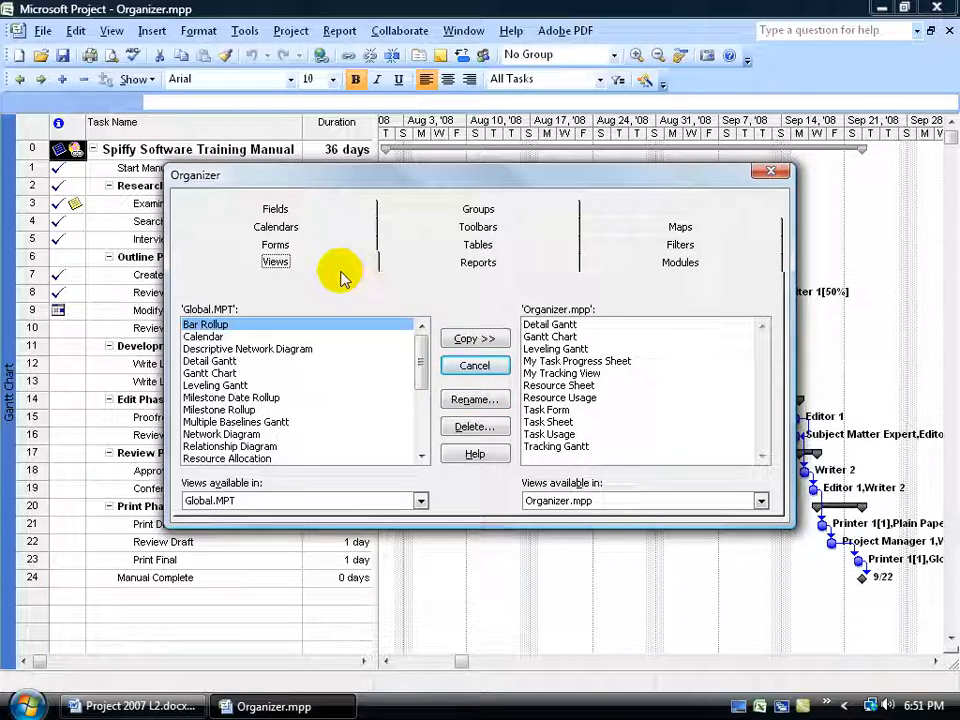
click(434, 266)
click(345, 265)
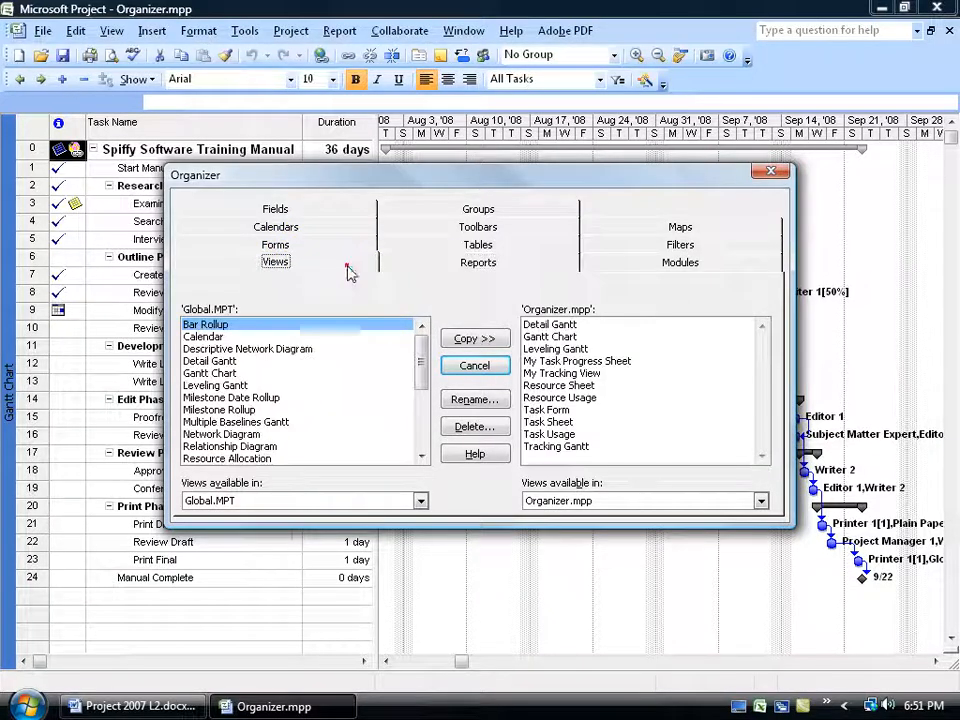
click(338, 247)
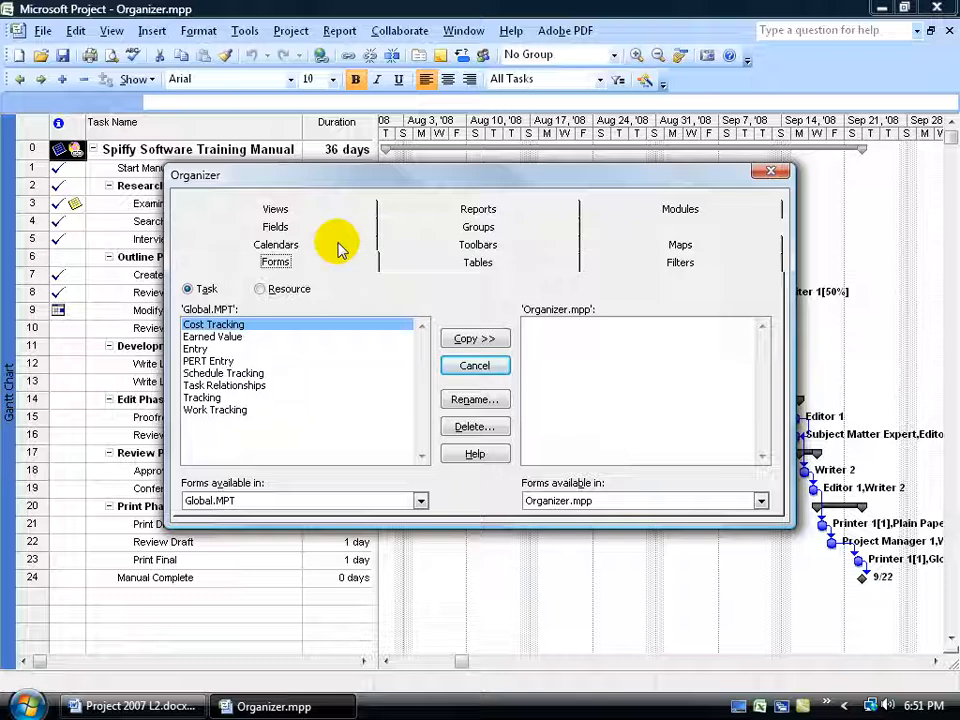
click(334, 208)
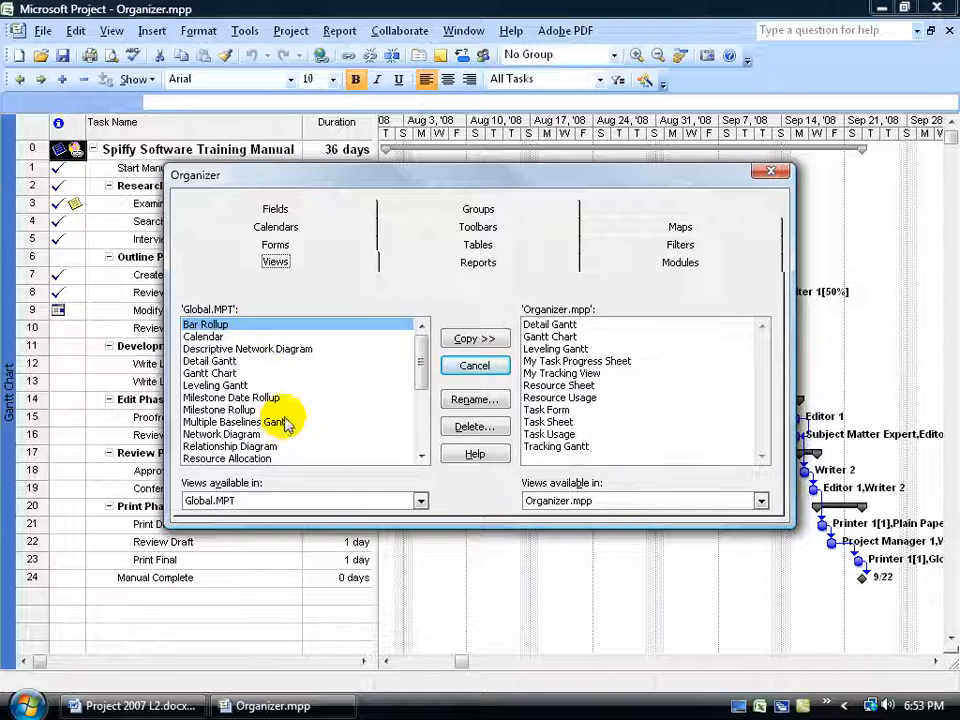
click(452, 264)
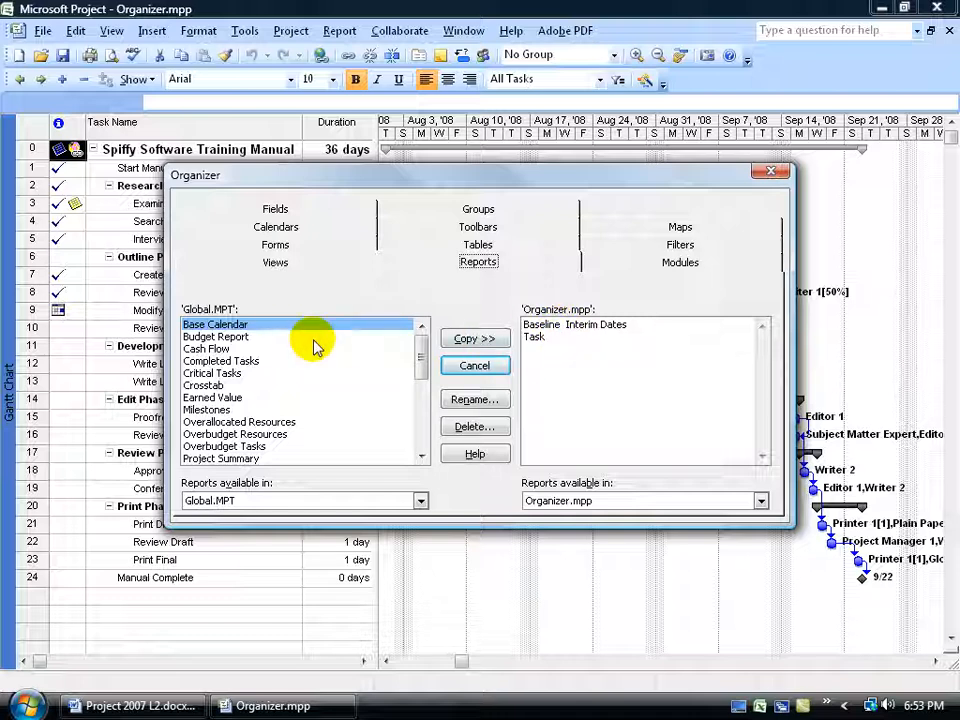
mouse_move(426, 350)
mouse_down()
mouse_move(428, 420)
mouse_move(430, 342)
mouse_up()
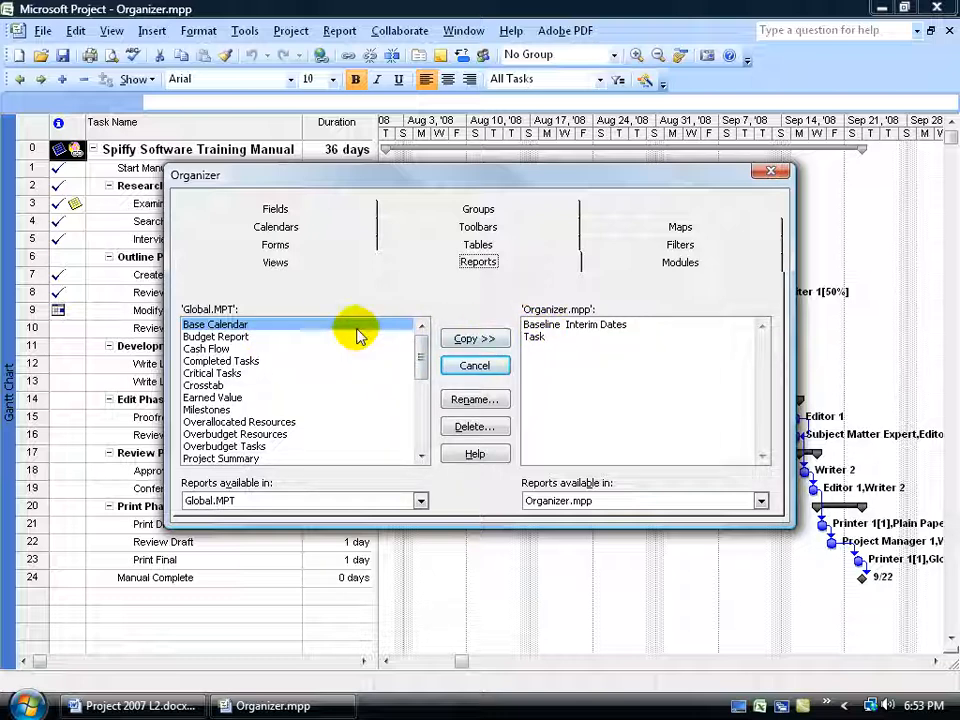
click(540, 328)
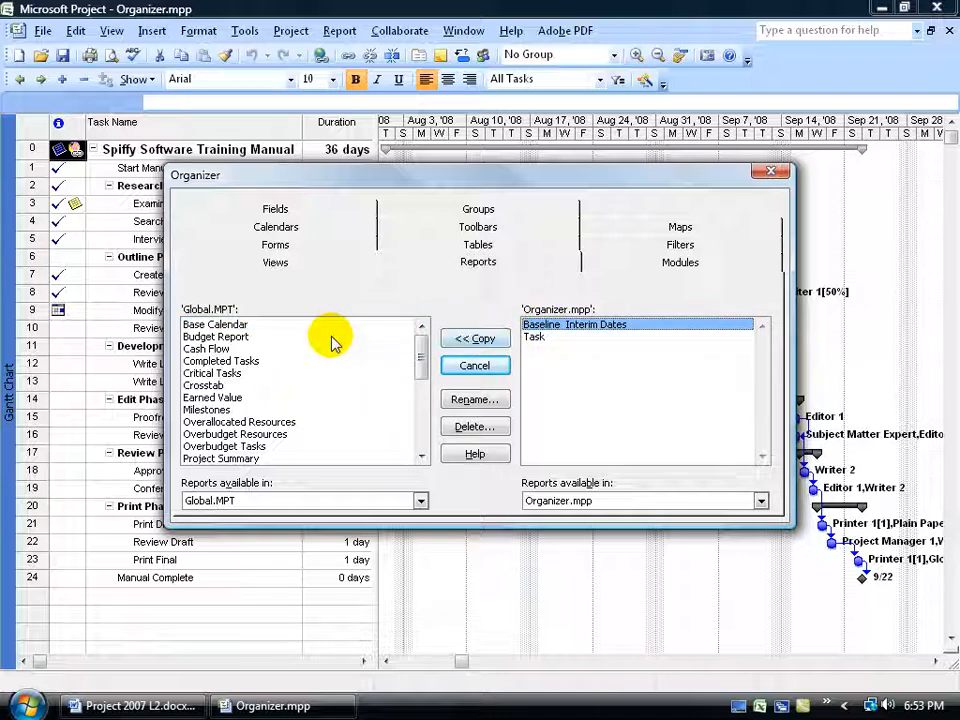
click(303, 263)
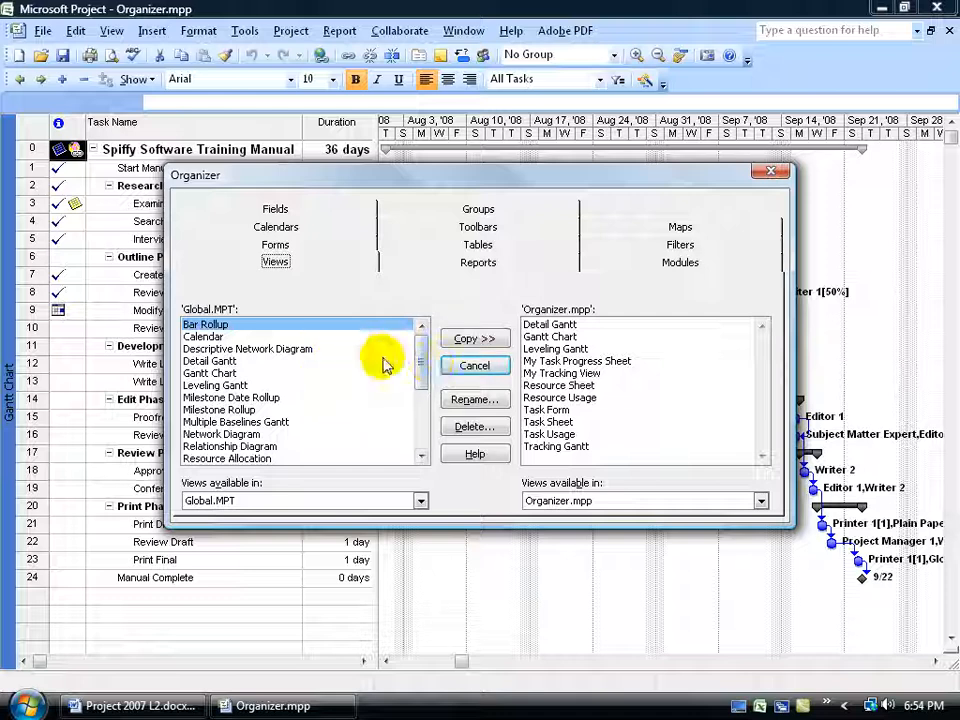
click(545, 325)
click(485, 401)
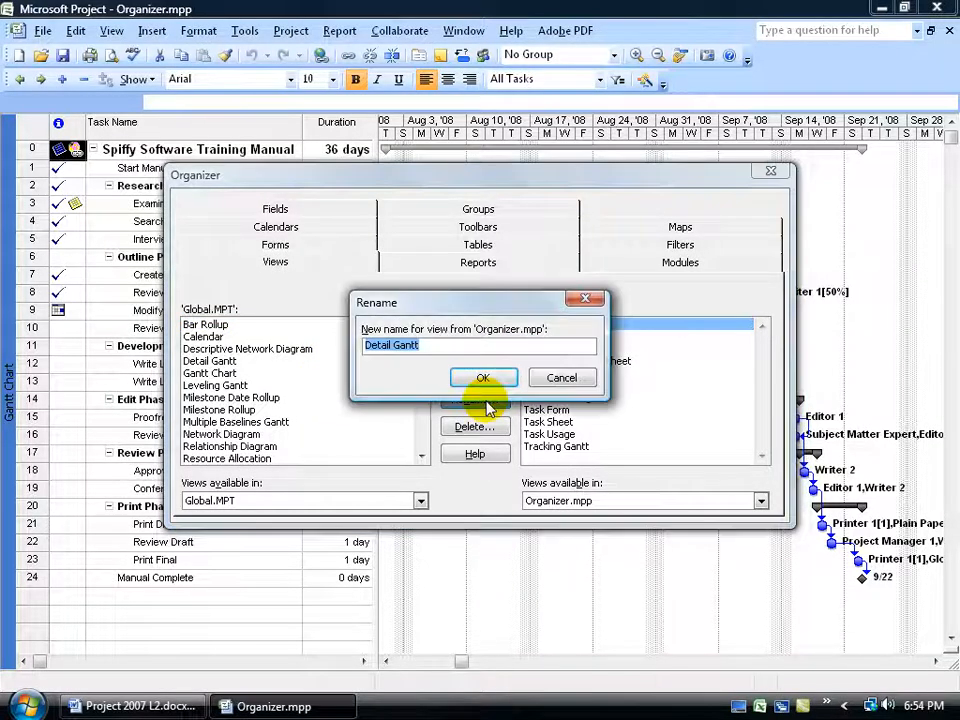
click(553, 377)
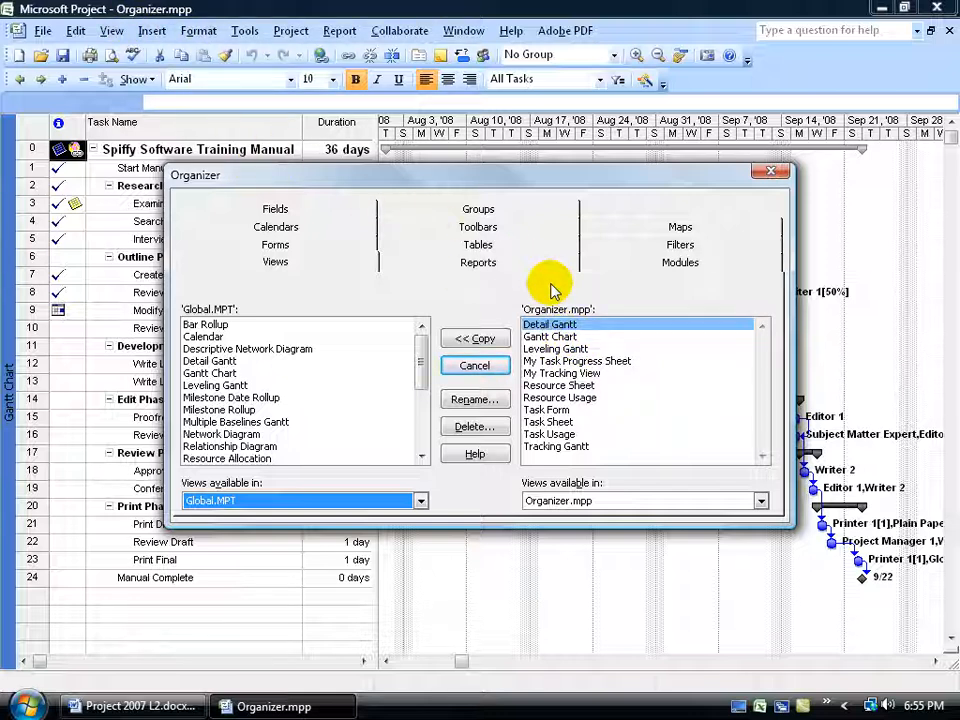
Check which files can supply views in the Organizer, and close the dialog.
click(421, 500)
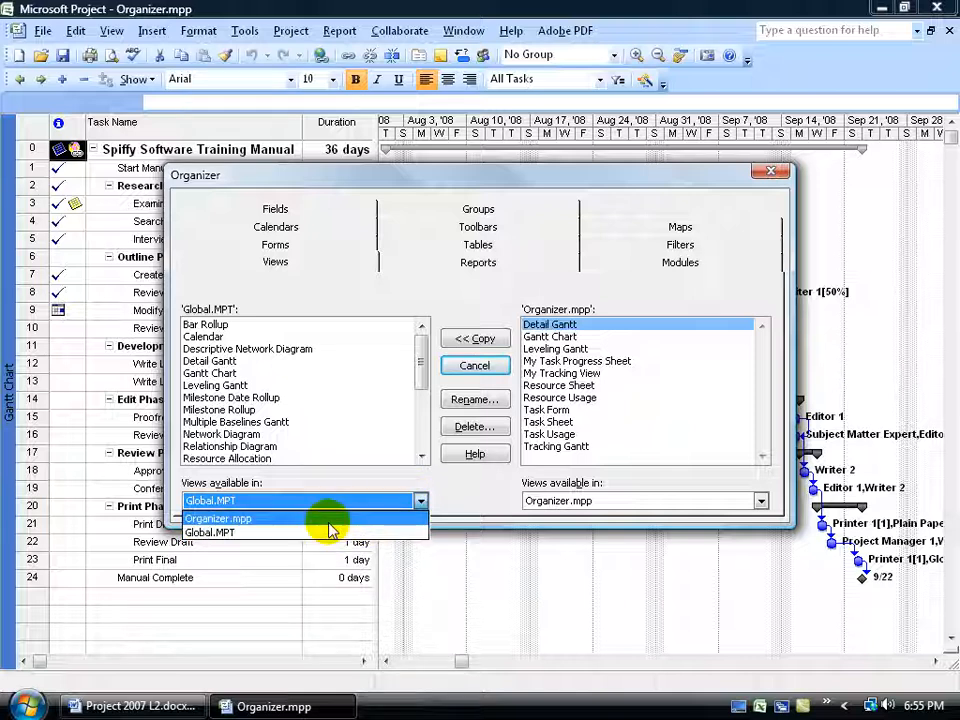
click(476, 484)
click(771, 173)
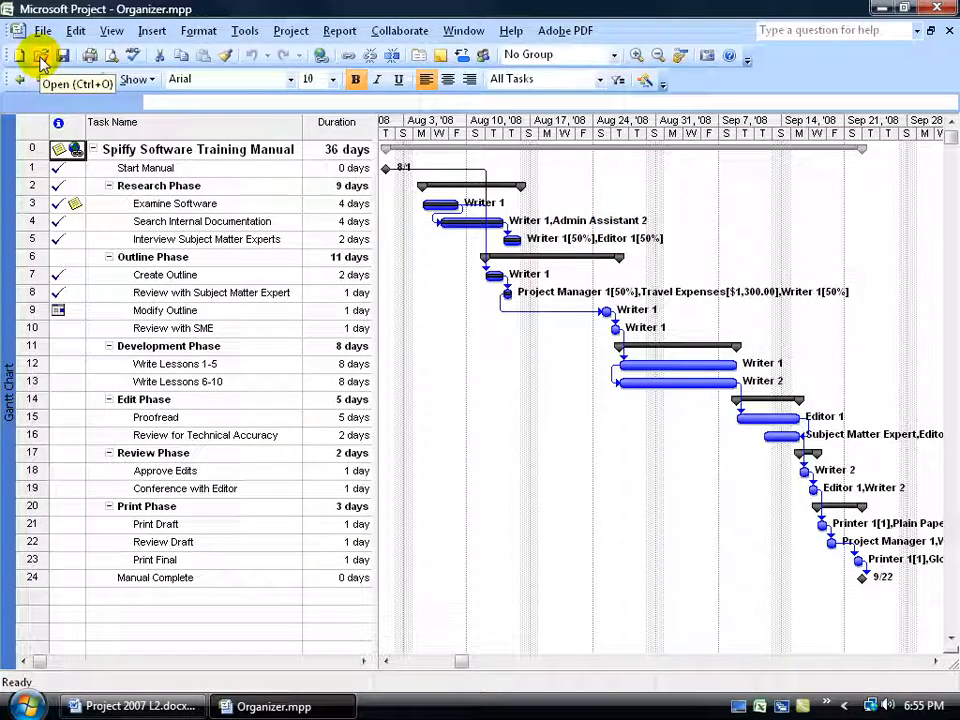
Open Hyperlinks.mpp from the Exercise folder and bring up the Organizer for it.
click(40, 58)
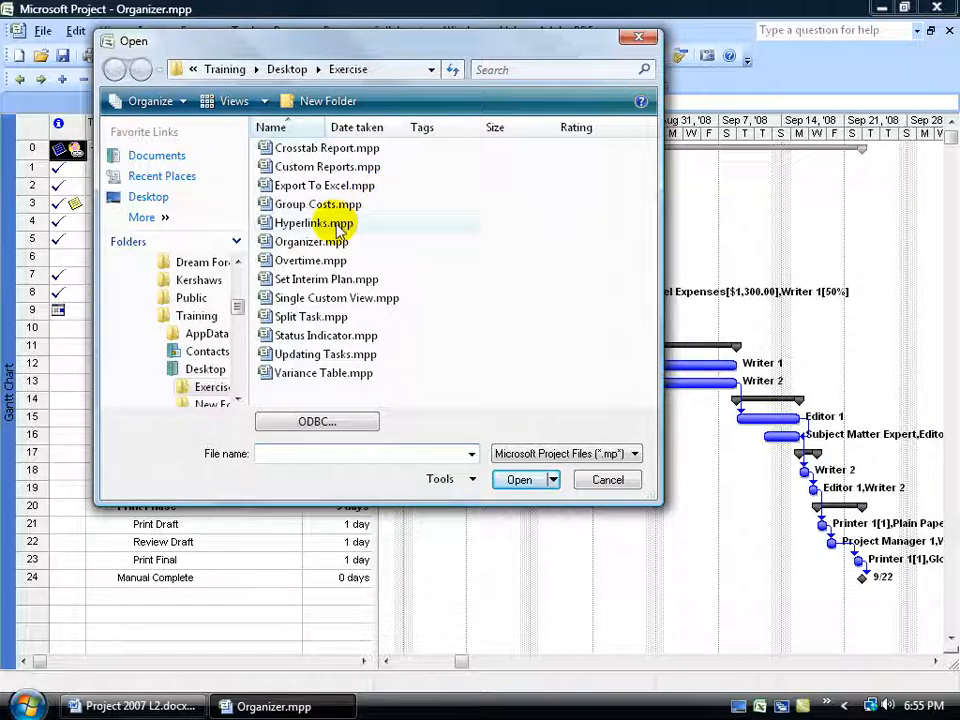
double_click(336, 224)
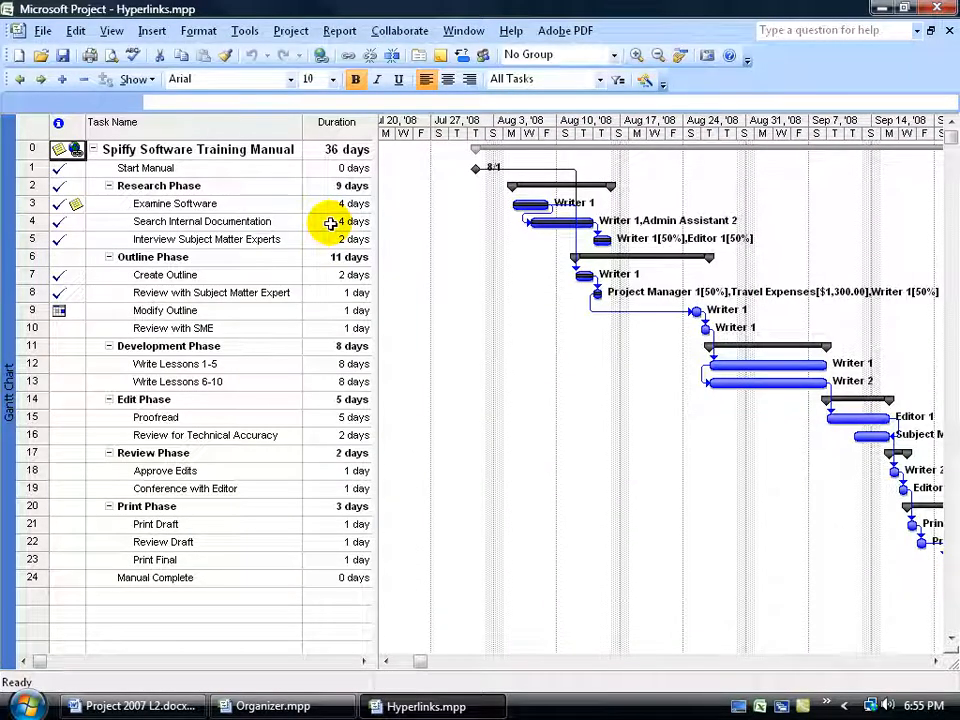
click(245, 30)
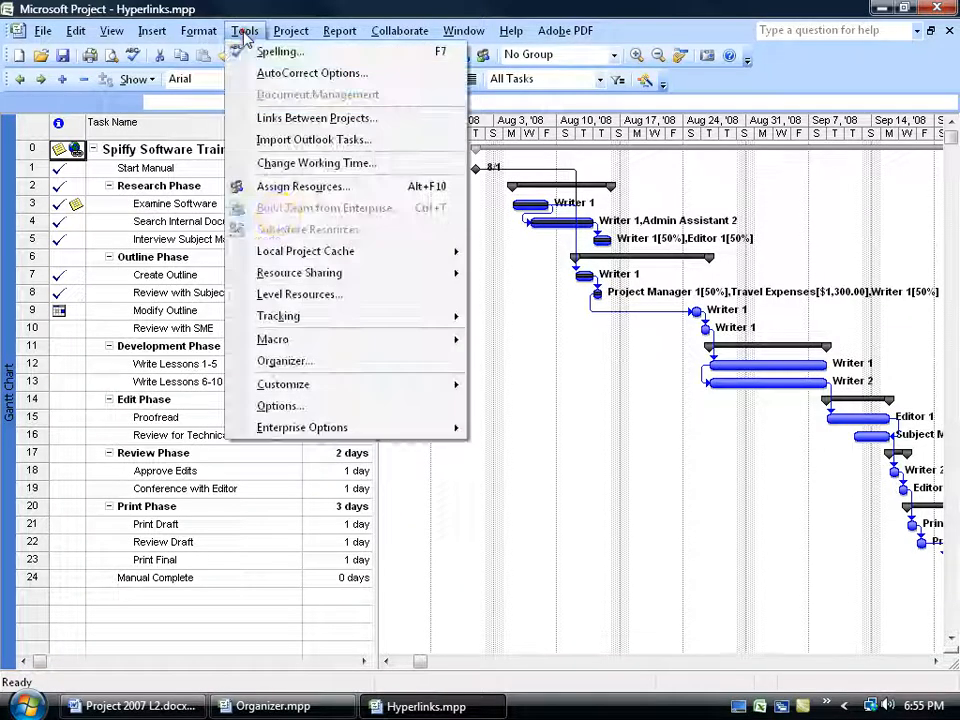
click(284, 361)
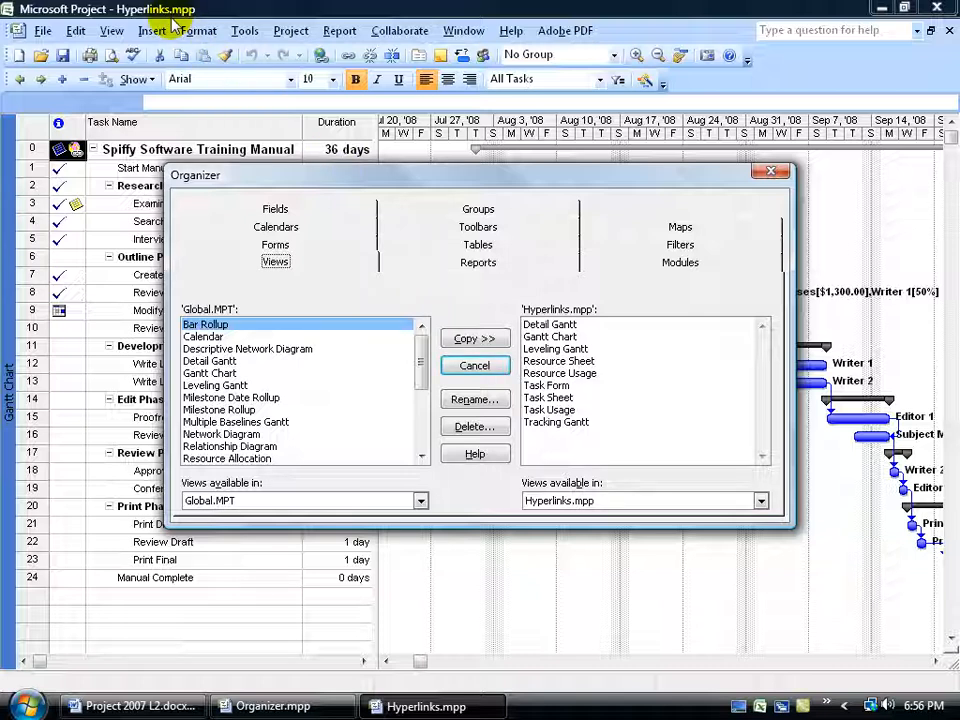
In the Organizer, copy the My Task Progress Sheet view from Organizer.mpp into Hyperlinks.mpp.
click(761, 500)
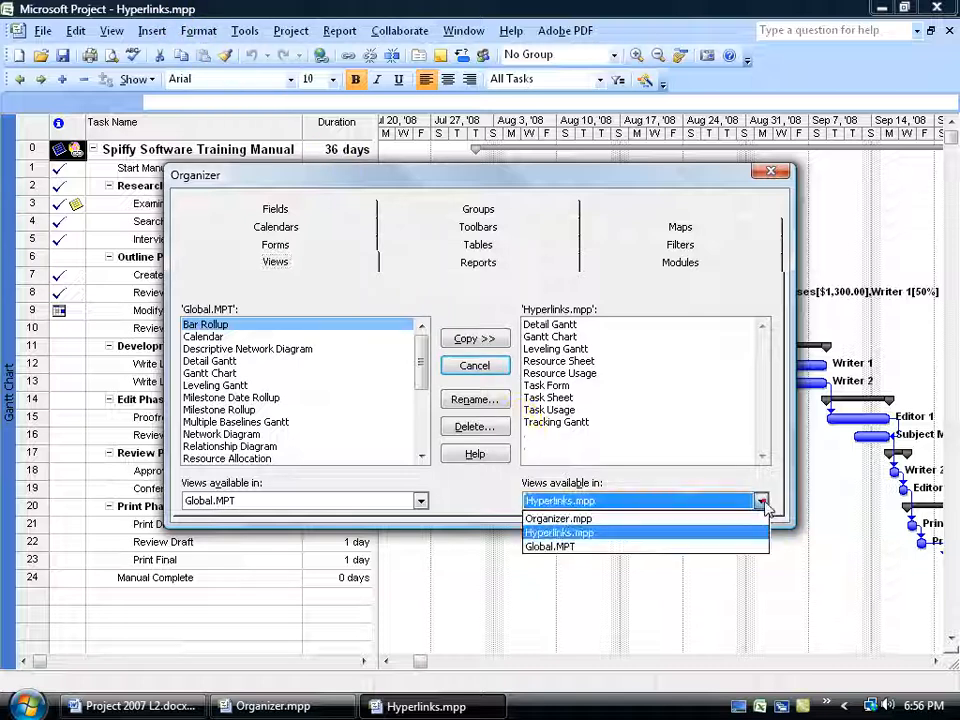
click(638, 518)
click(760, 503)
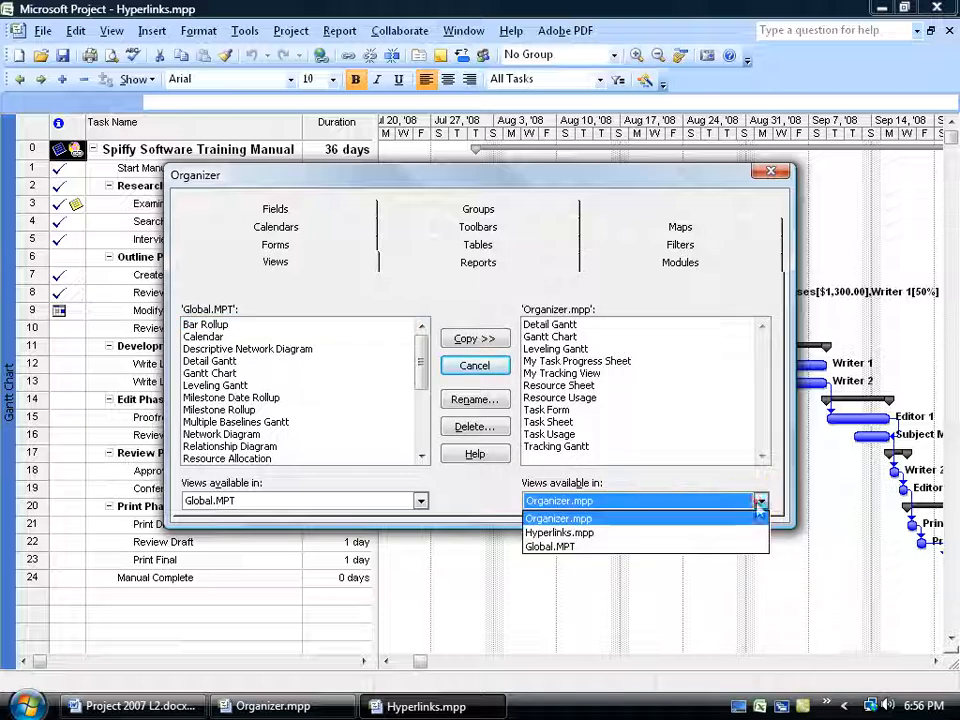
click(704, 533)
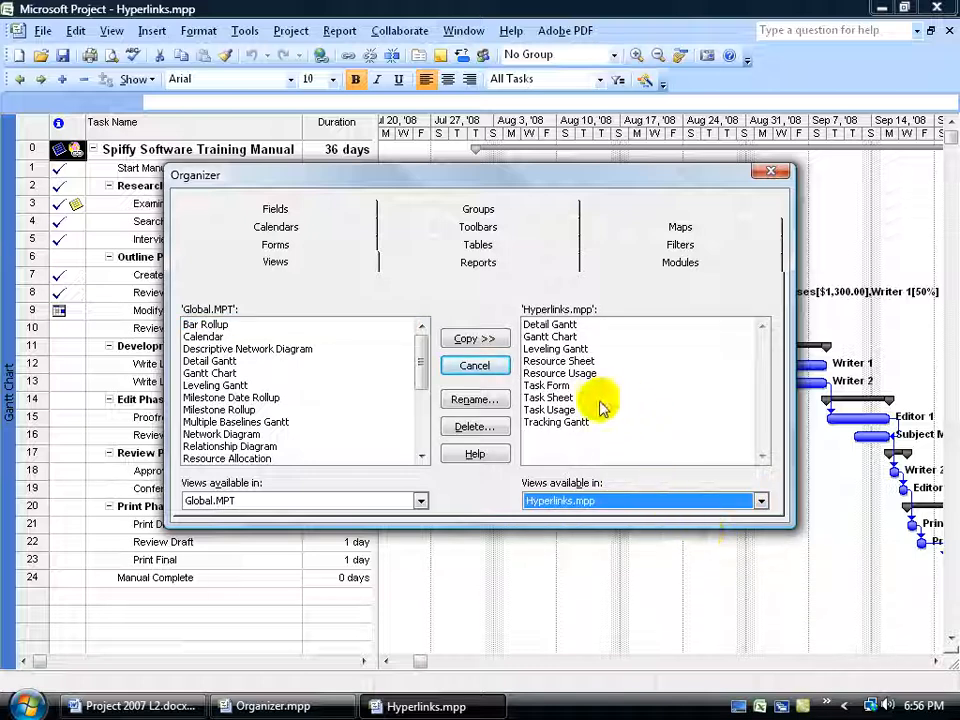
click(754, 506)
click(703, 518)
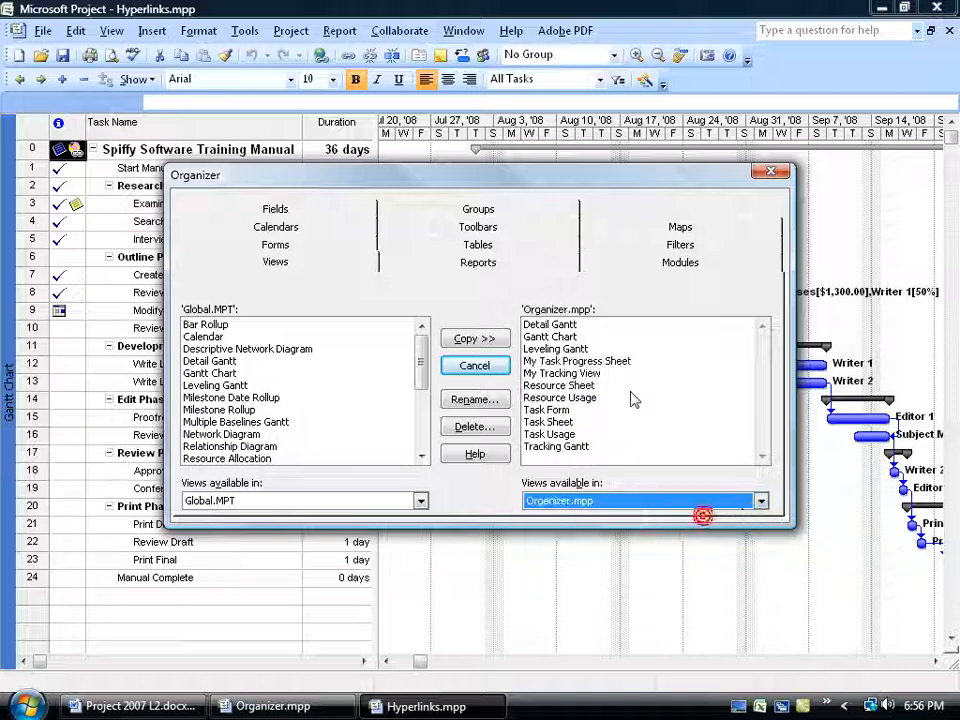
click(421, 502)
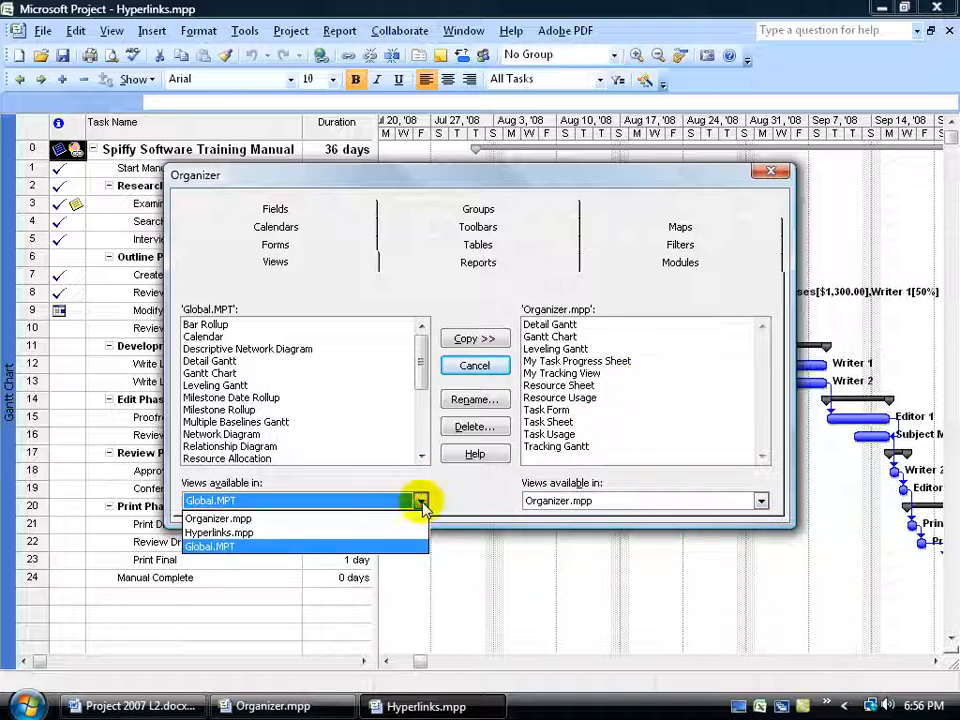
click(398, 532)
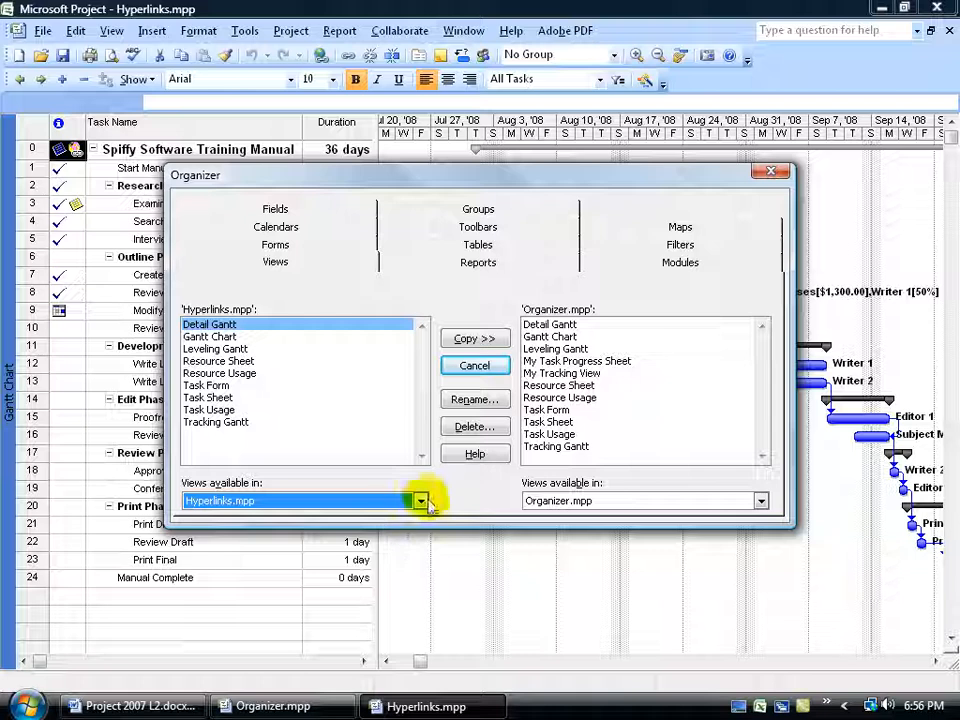
click(566, 362)
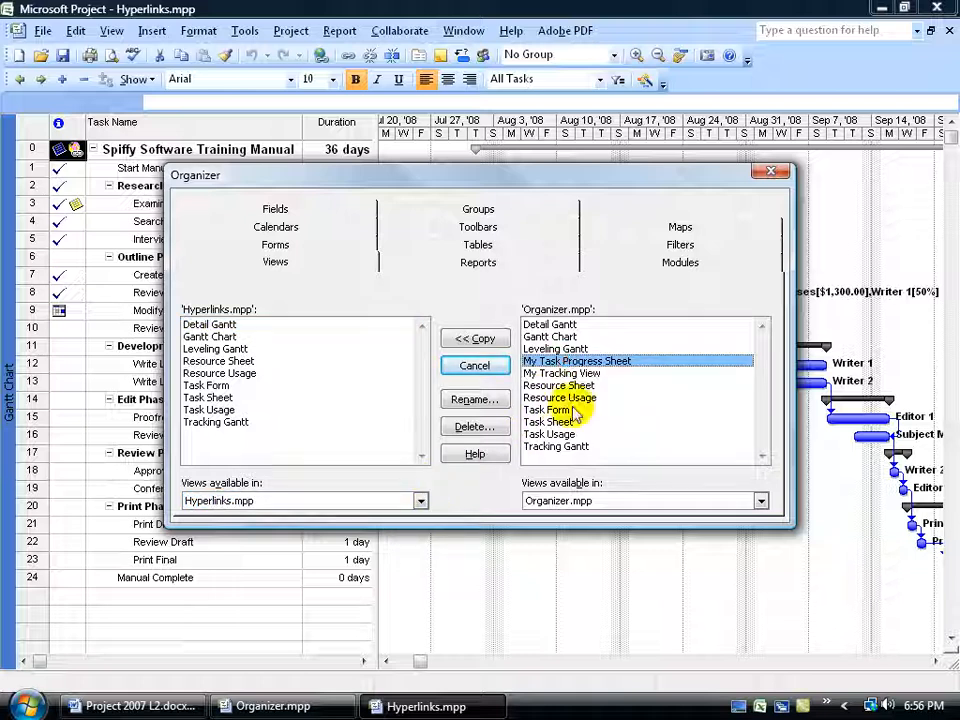
click(480, 339)
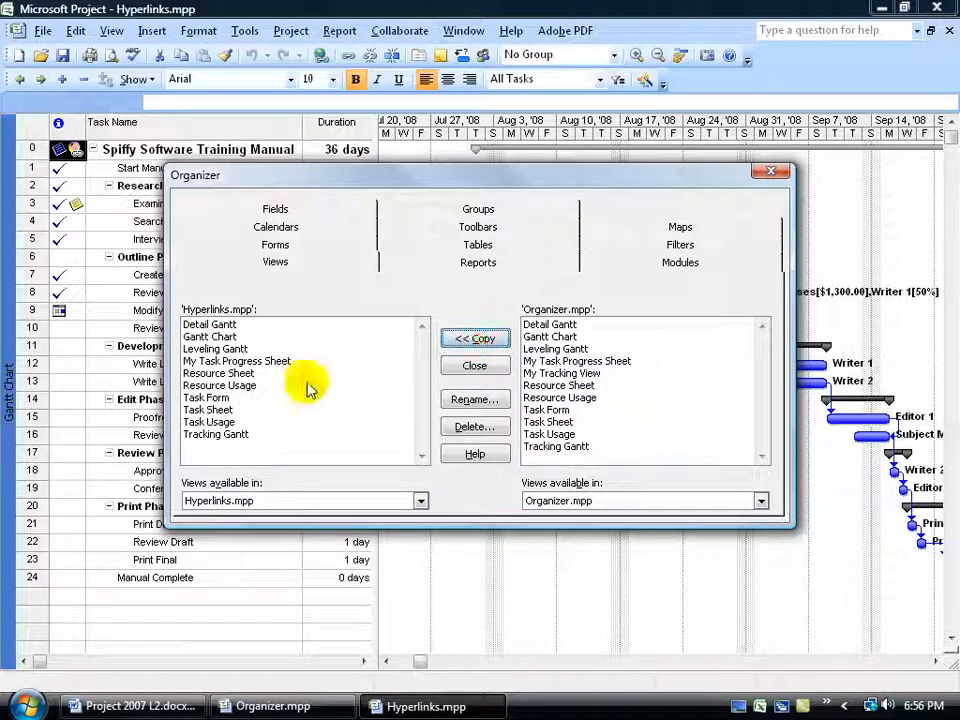
Copy the My Task Progress Sheet view from Organizer.mpp into the Global.MPT template, and close the Organizer.
click(420, 500)
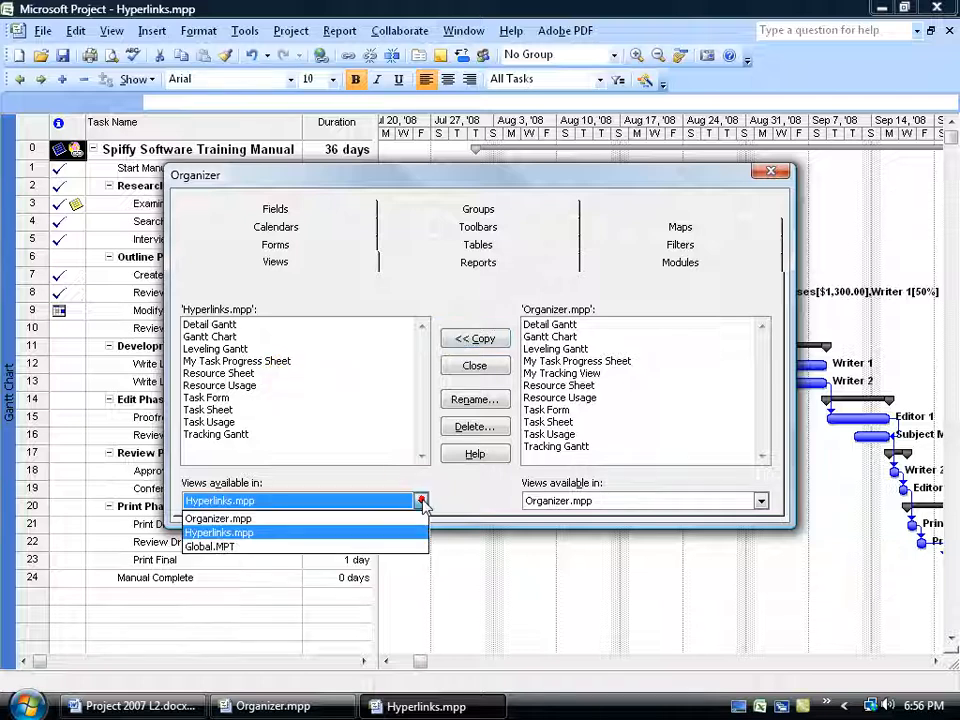
click(375, 546)
click(565, 361)
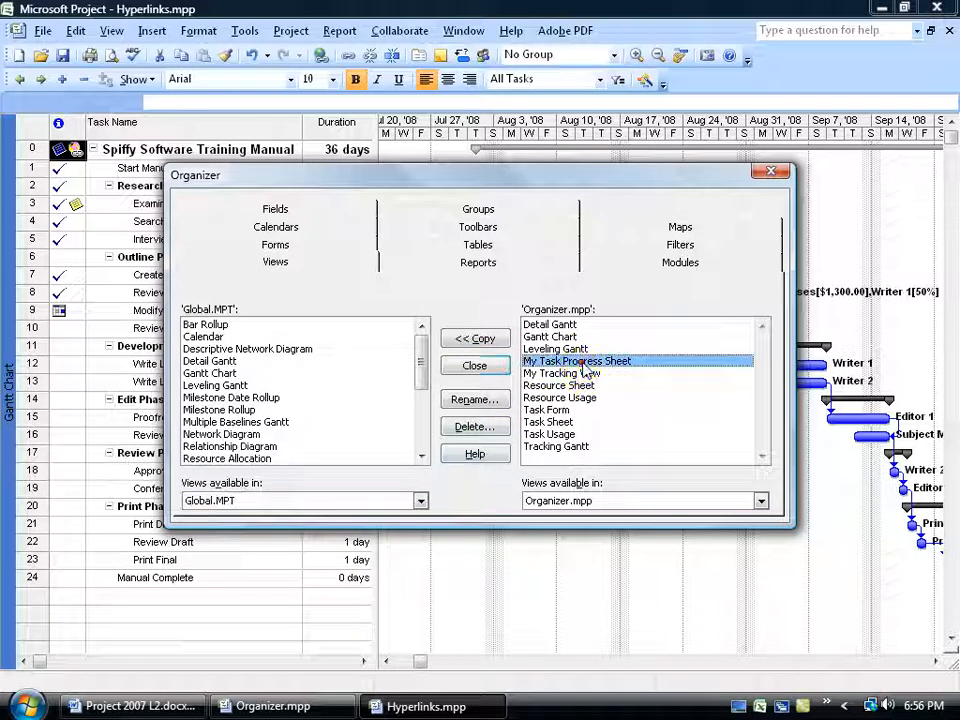
click(467, 338)
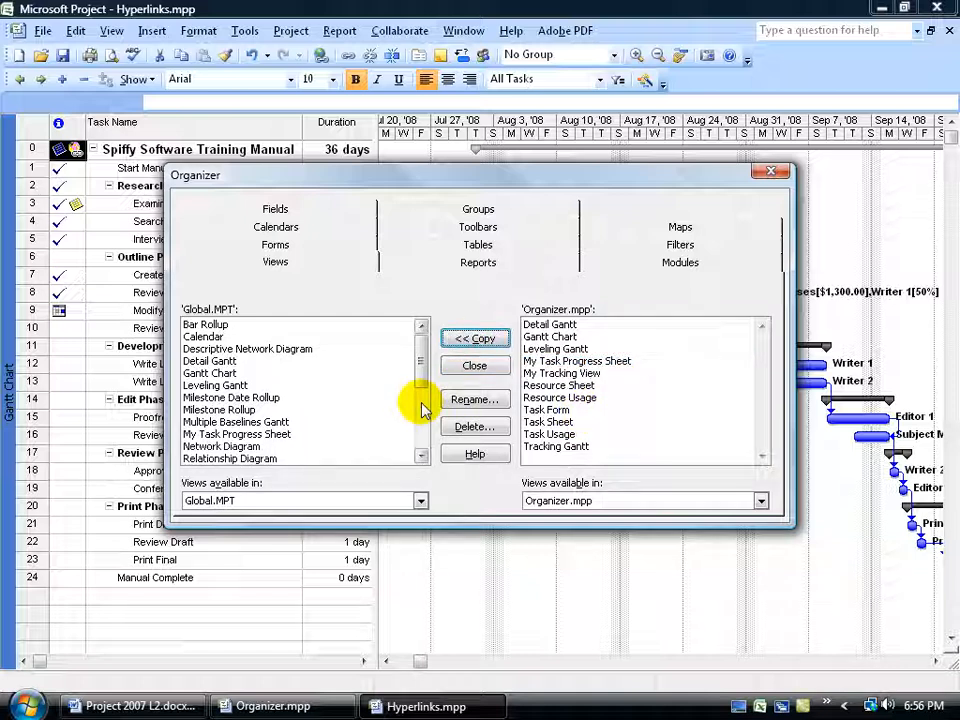
click(766, 171)
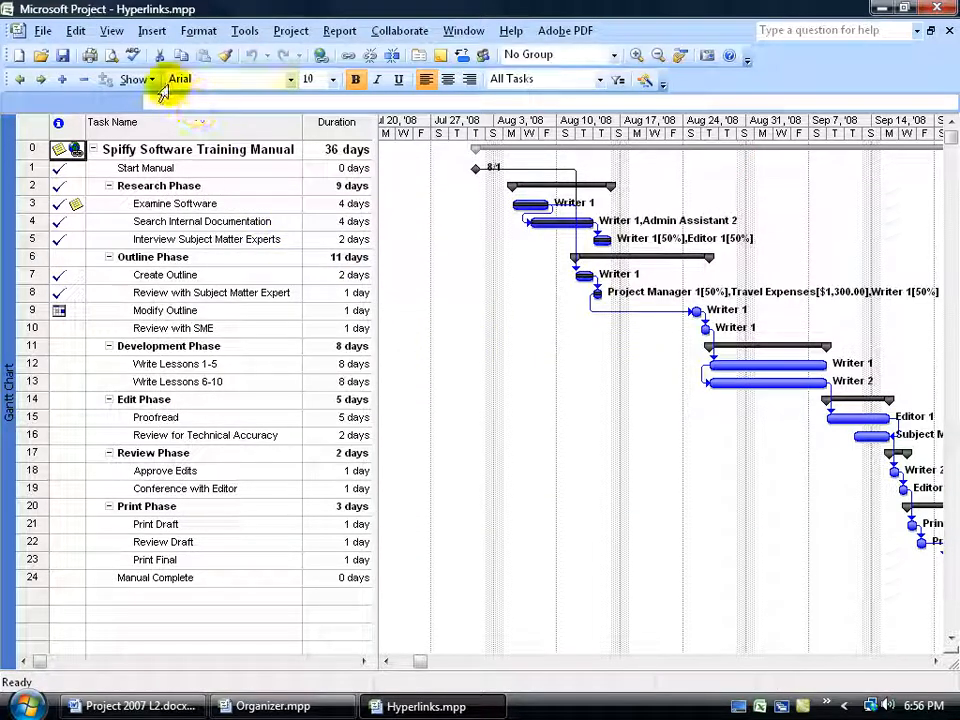
Check the list of available views in Hyperlinks.mpp and in a new blank project, and close the blank project.
click(113, 31)
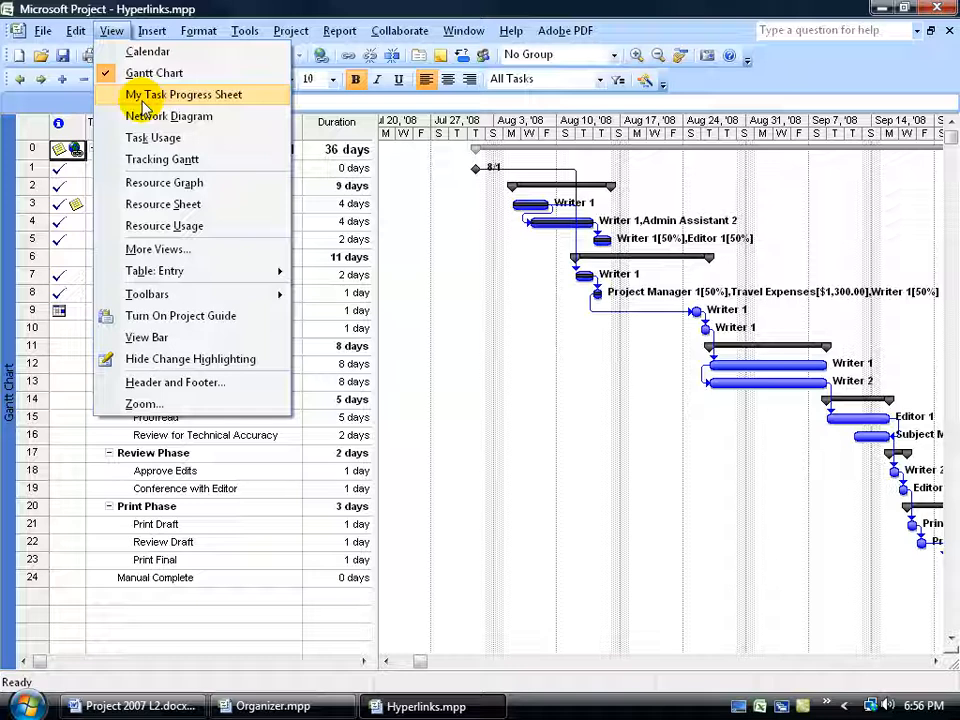
click(20, 55)
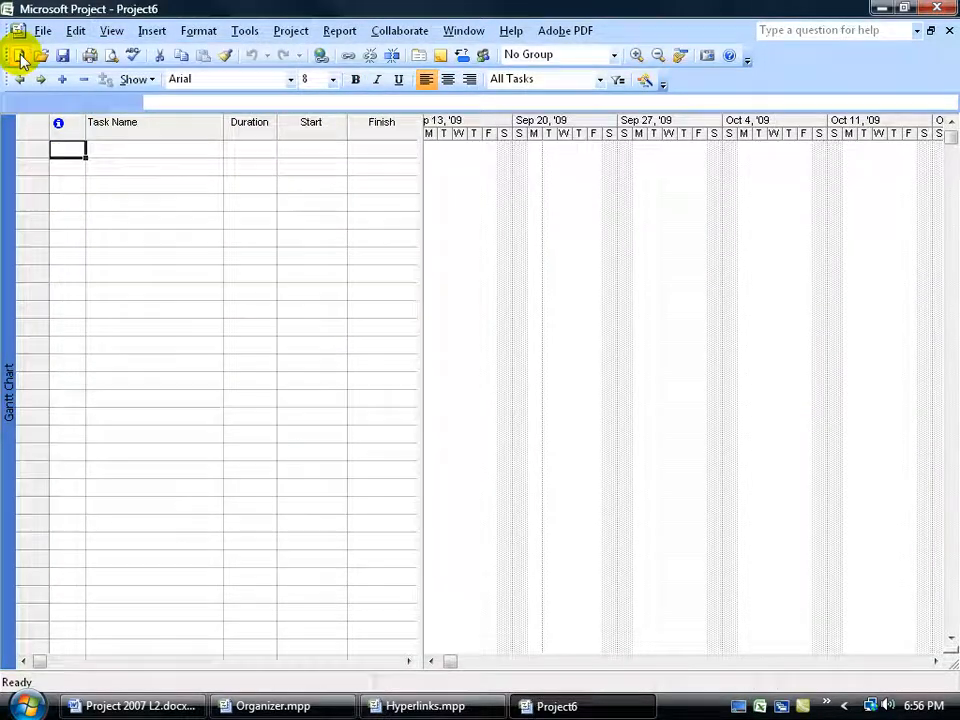
click(110, 31)
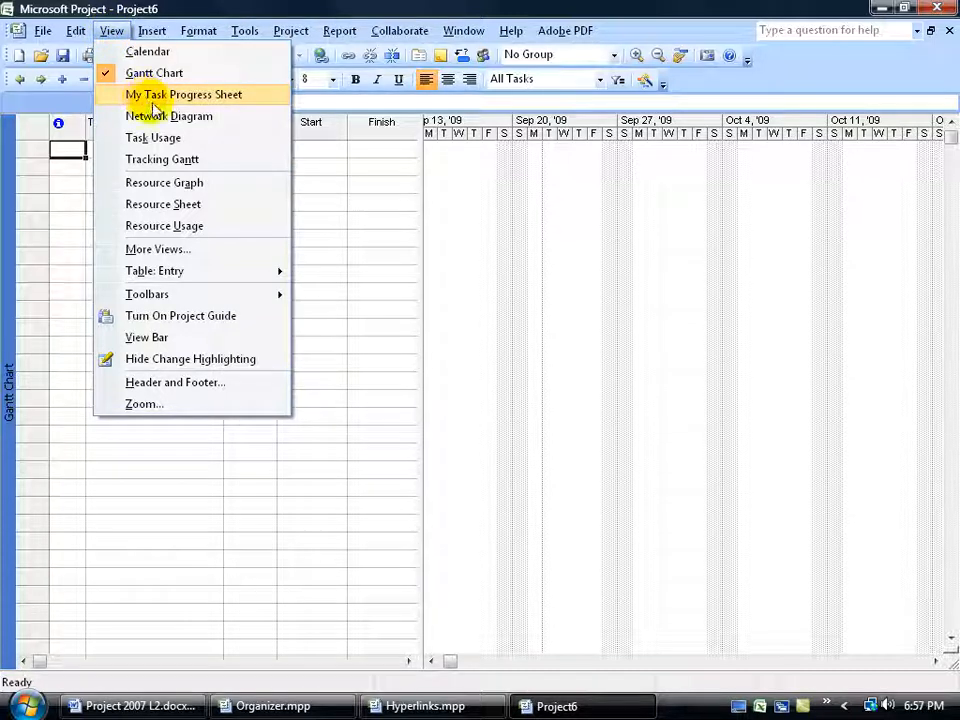
click(288, 31)
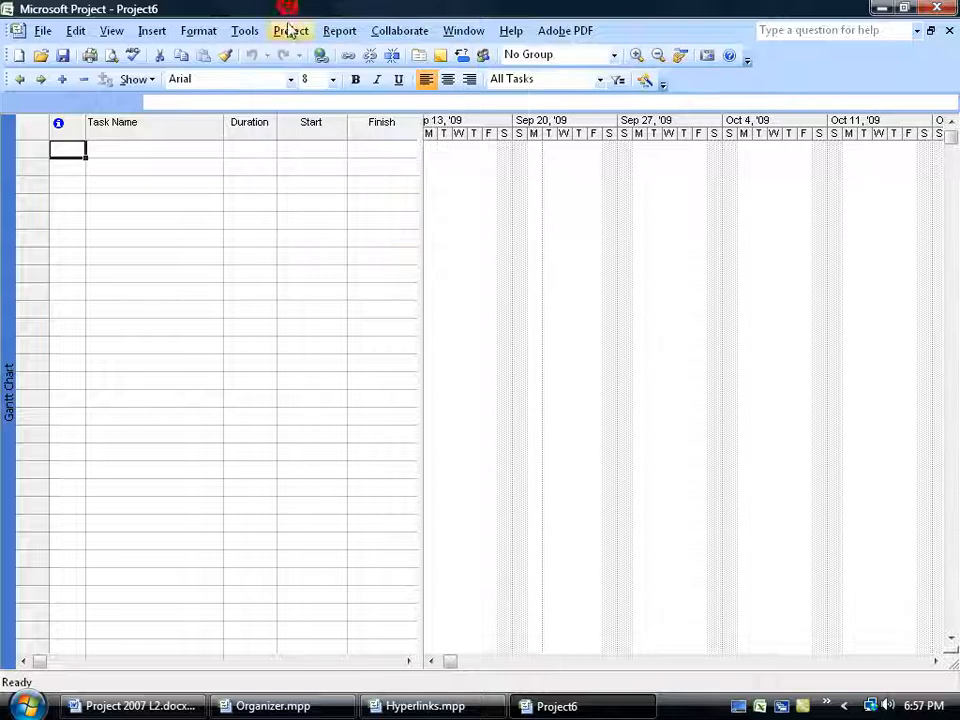
click(949, 30)
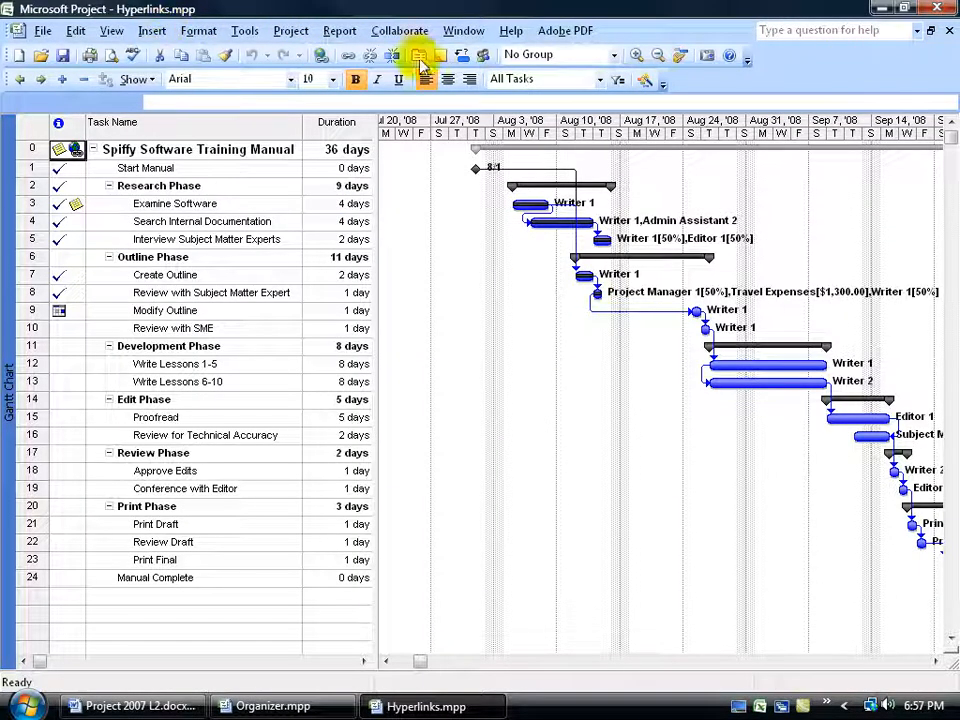
Check which project files are open, and switch to Organizer.mpp and back to Hyperlinks.mpp.
click(465, 33)
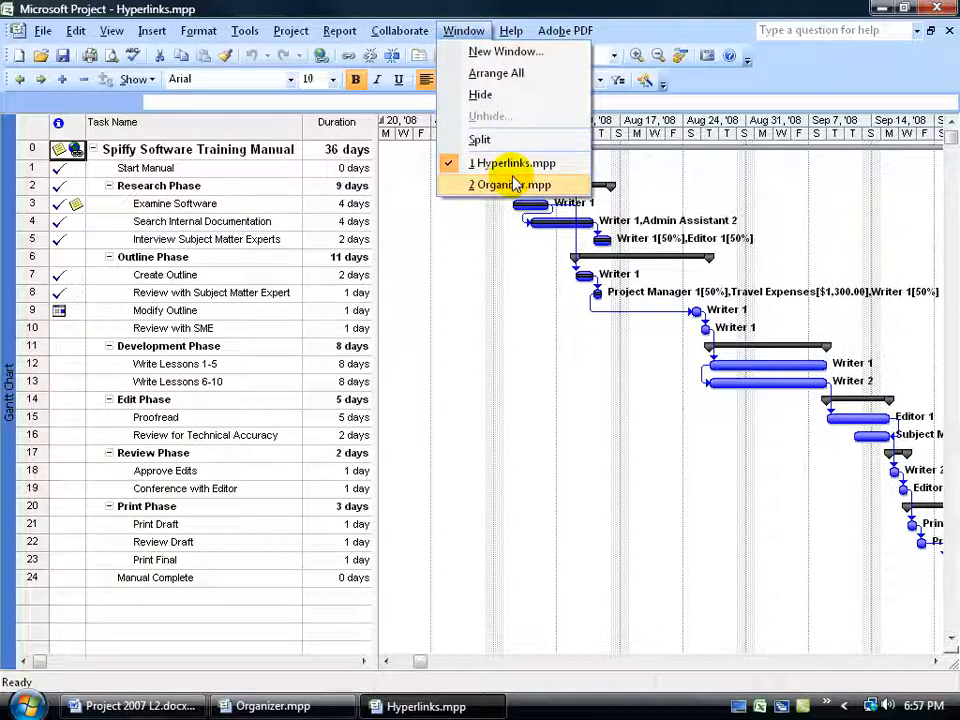
click(450, 27)
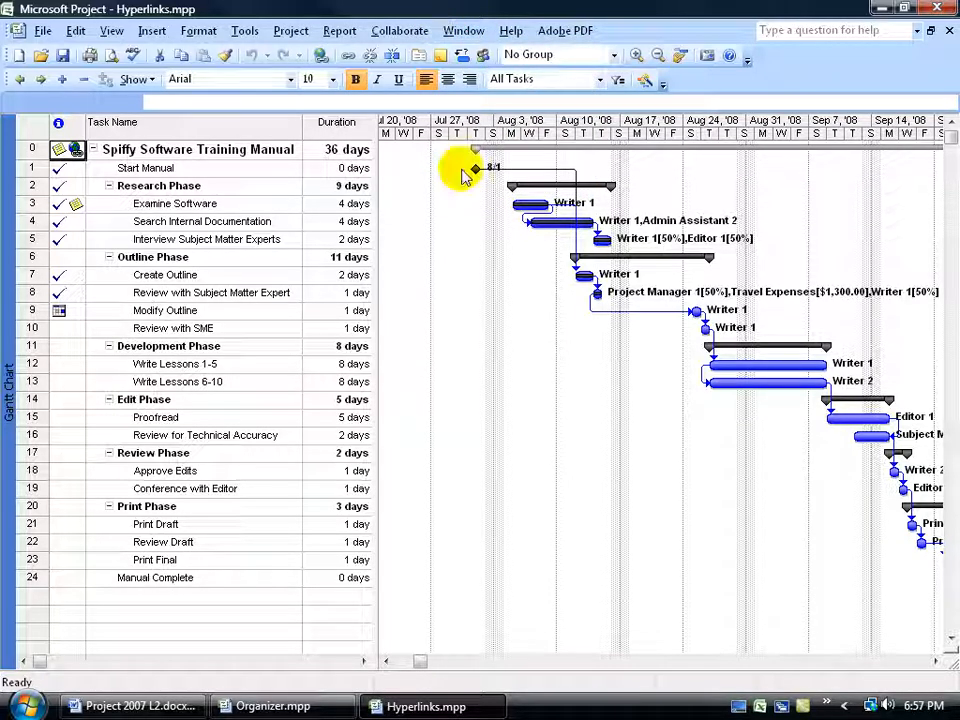
click(301, 709)
click(404, 708)
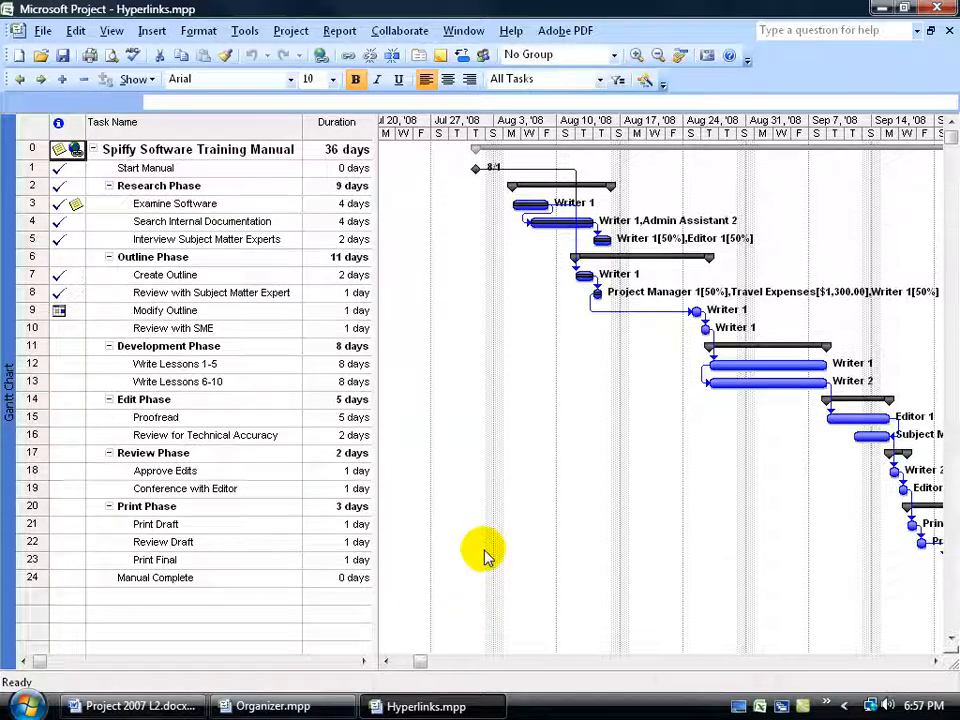
In the Organizer, delete the My Task Progress Sheet view from the Global.MPT template, and close the Organizer.
click(246, 30)
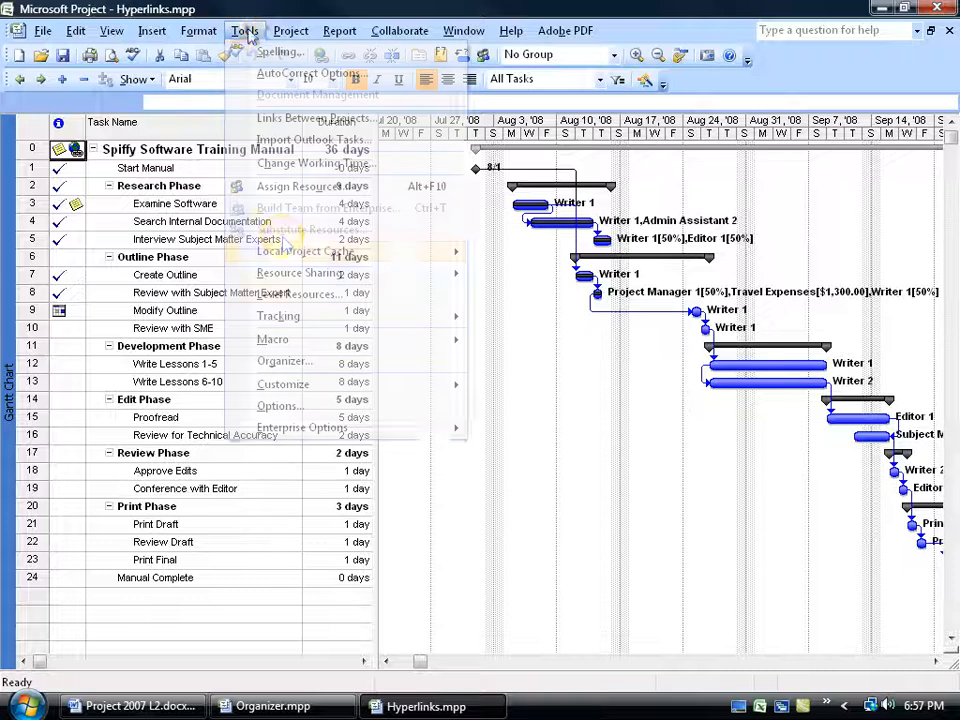
click(296, 366)
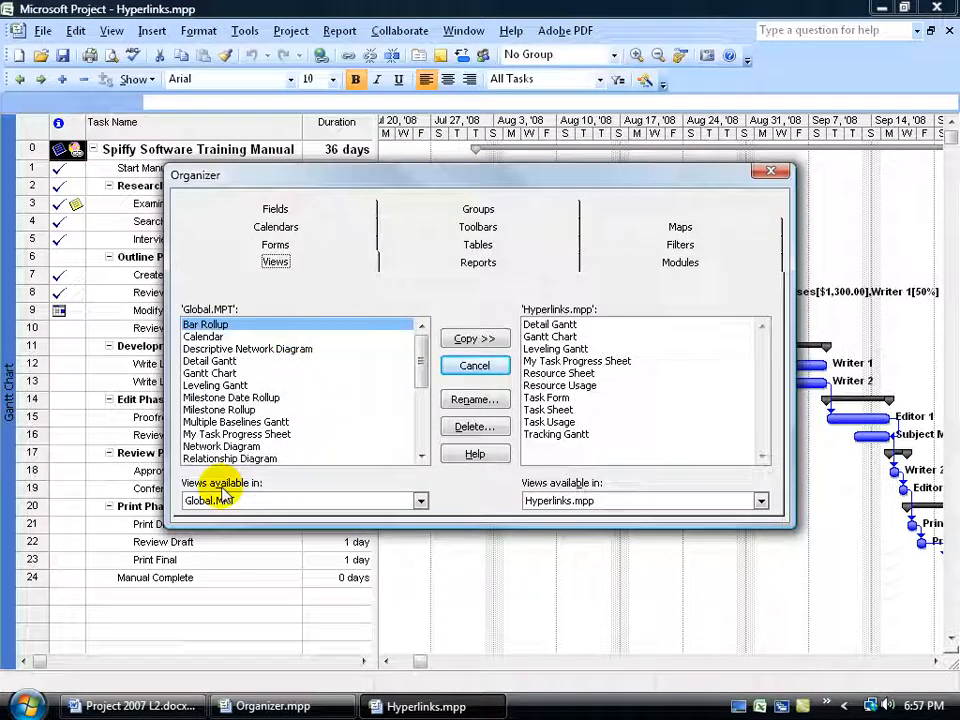
click(255, 436)
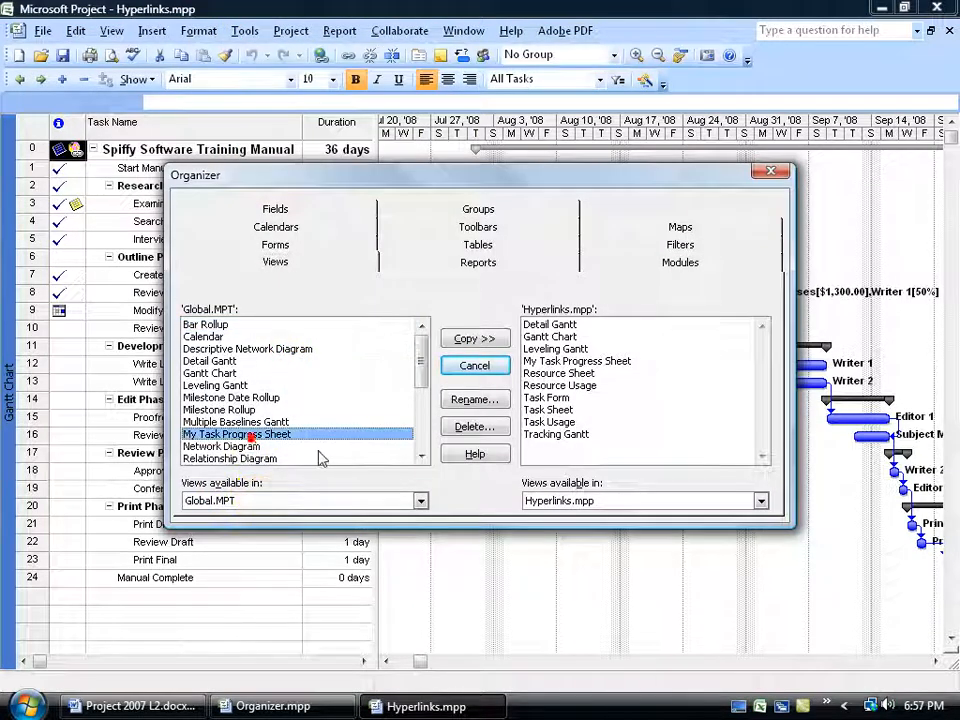
click(474, 426)
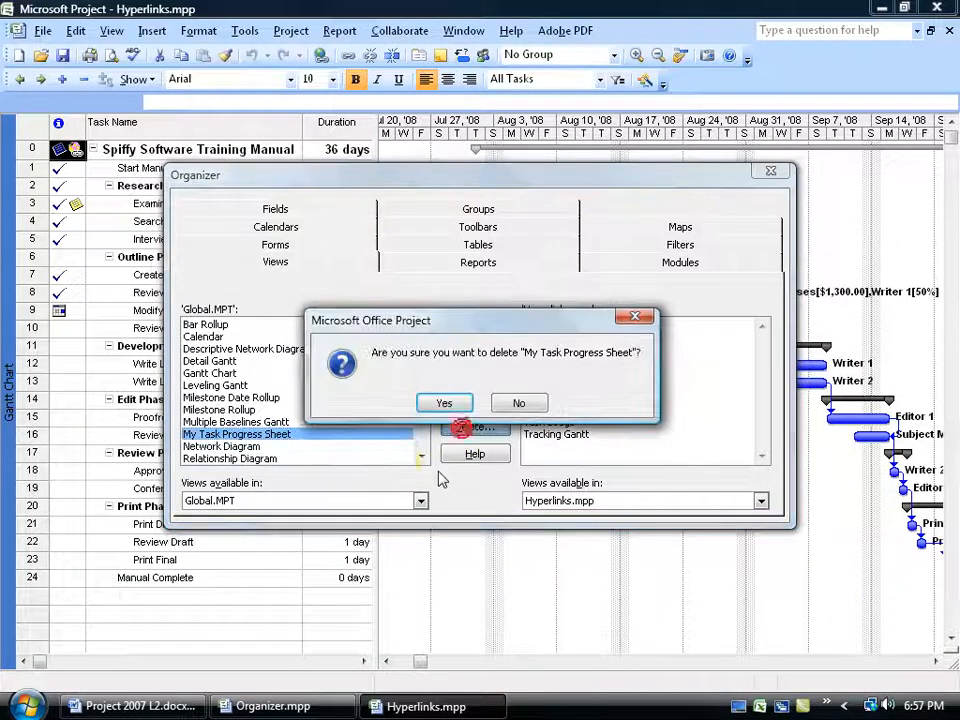
click(444, 404)
click(772, 172)
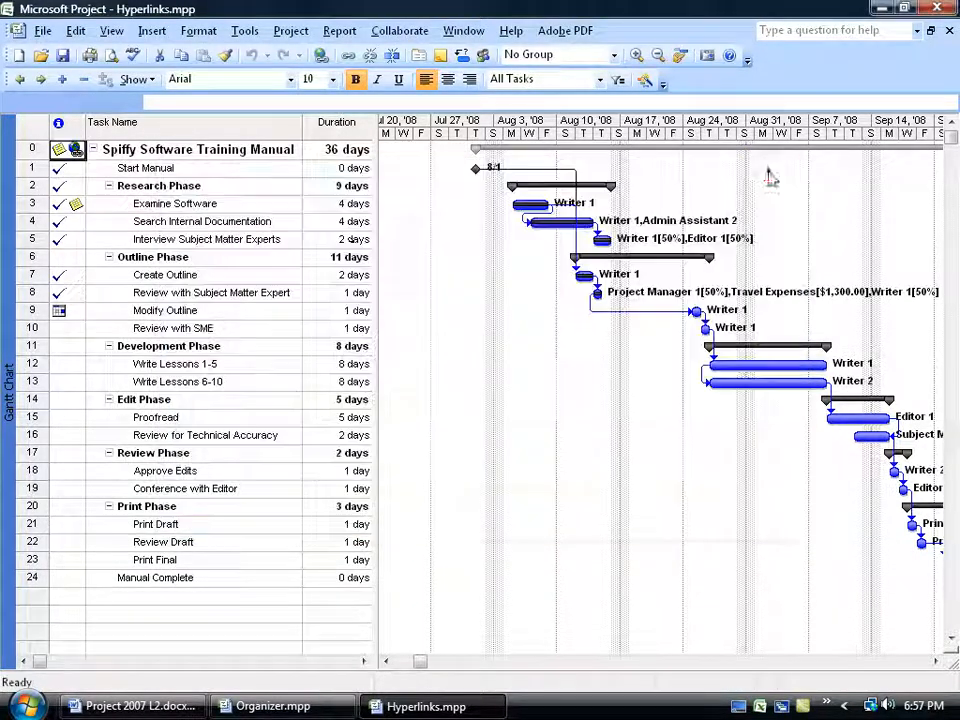
Create another blank project to check its view list for My Task Progress Sheet, and close the project.
click(16, 57)
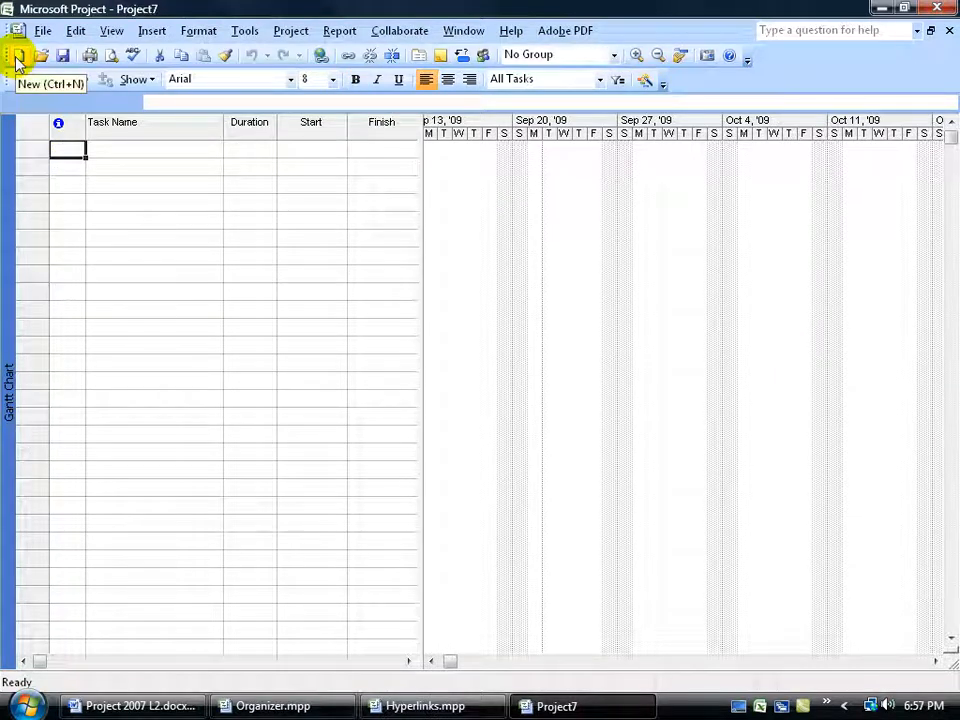
click(111, 31)
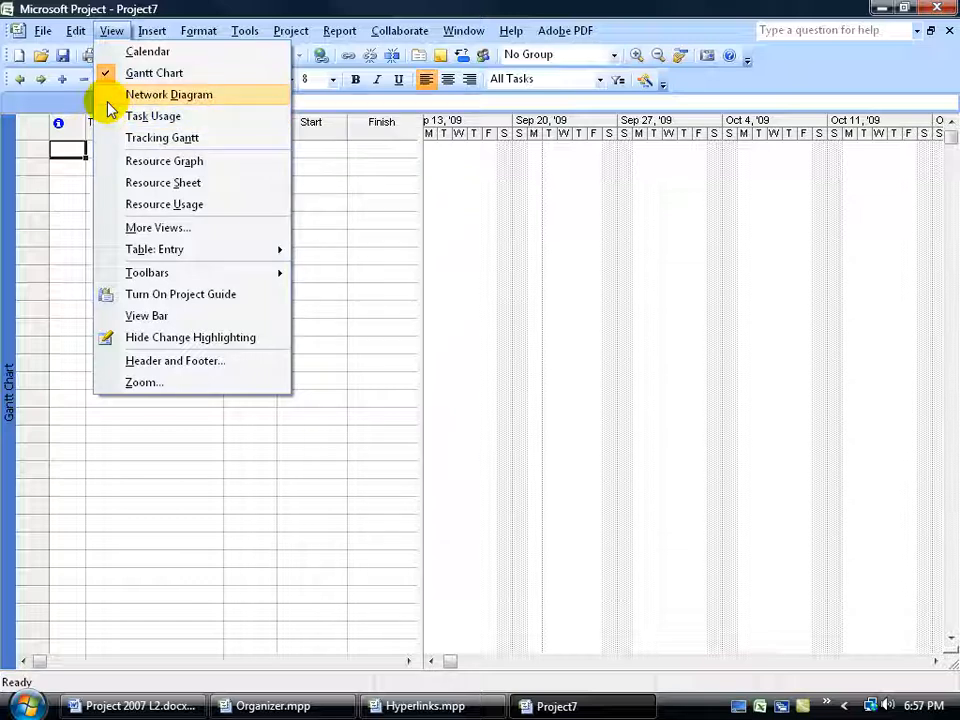
click(388, 7)
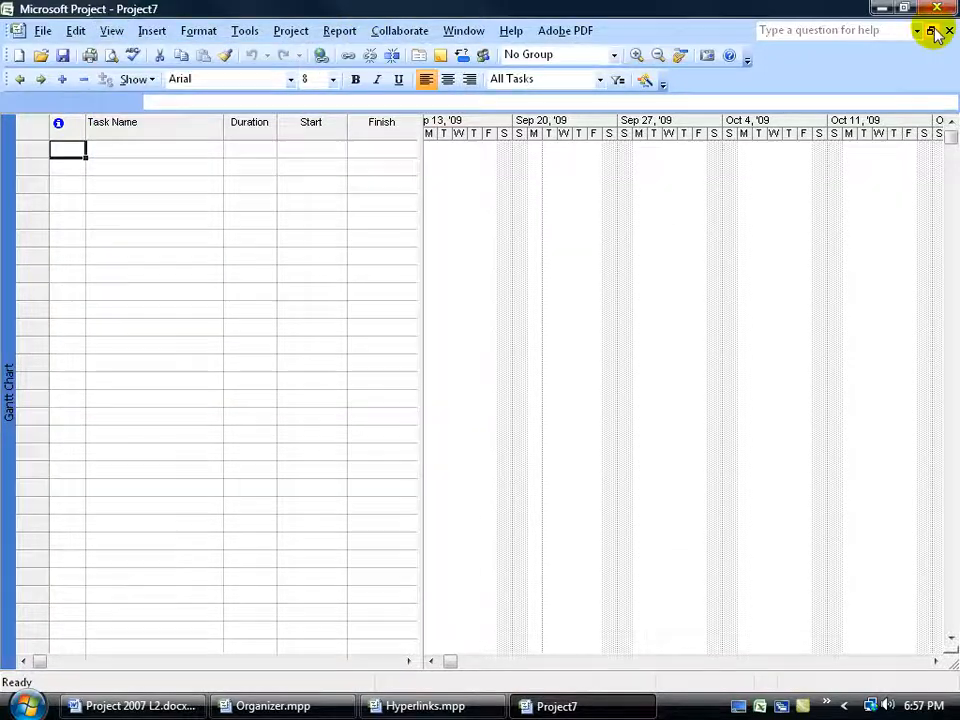
click(949, 32)
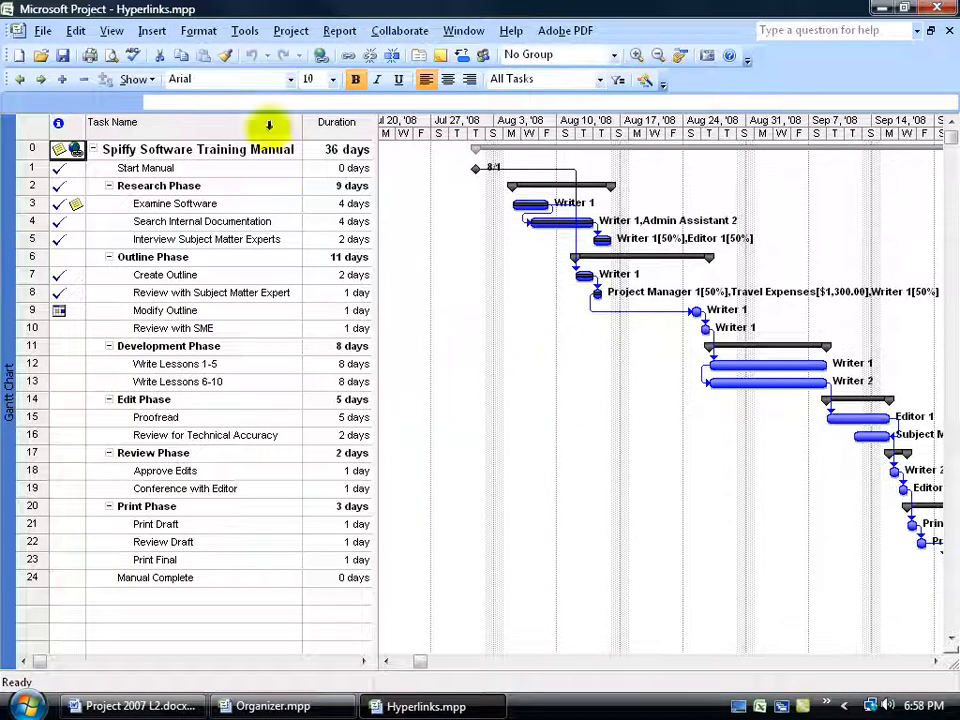
In the Organizer, display the reports available in Organizer.mpp alongside those in Hyperlinks.mpp.
click(243, 33)
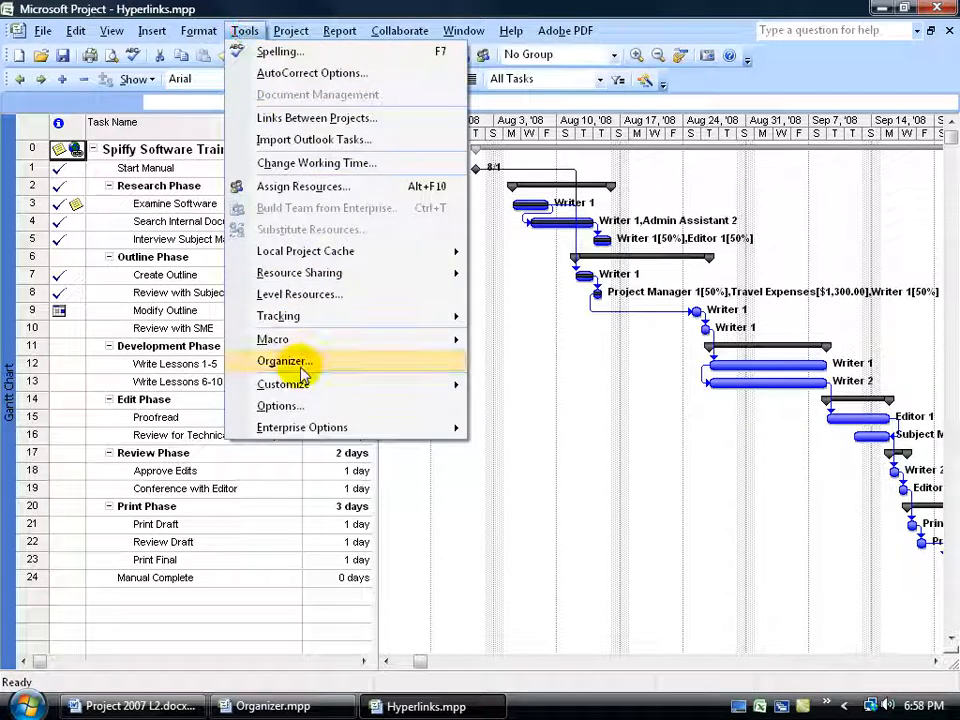
click(299, 366)
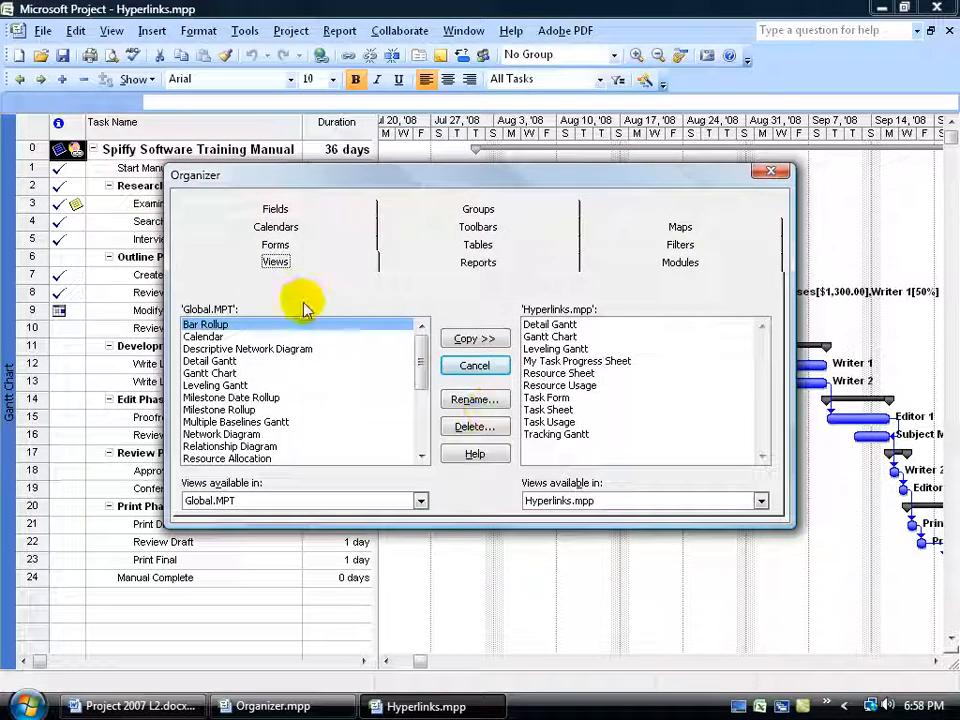
click(449, 263)
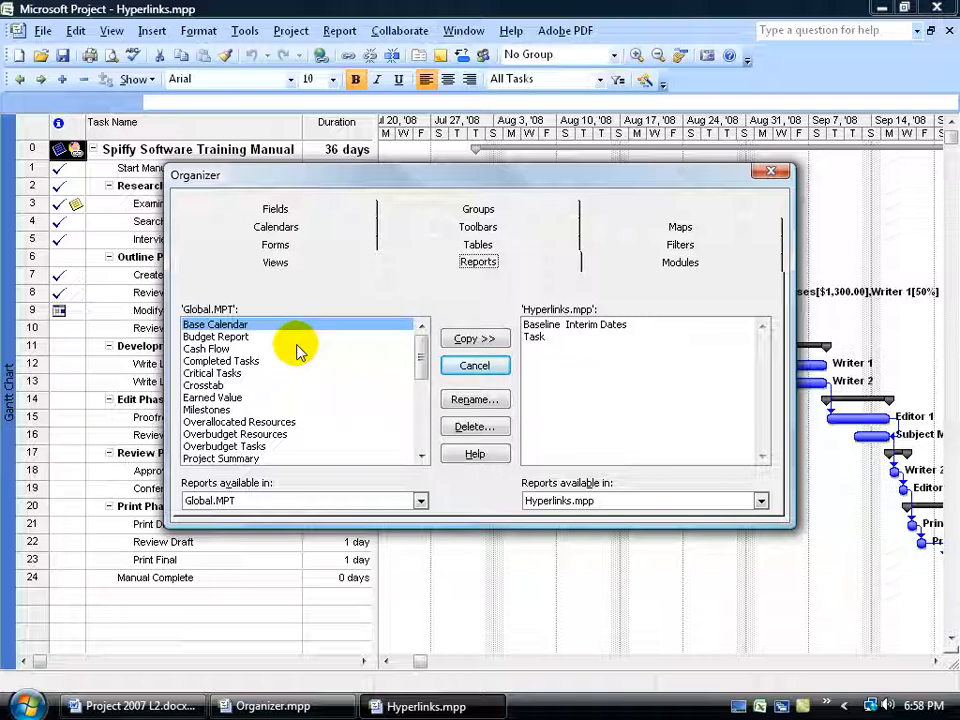
click(420, 501)
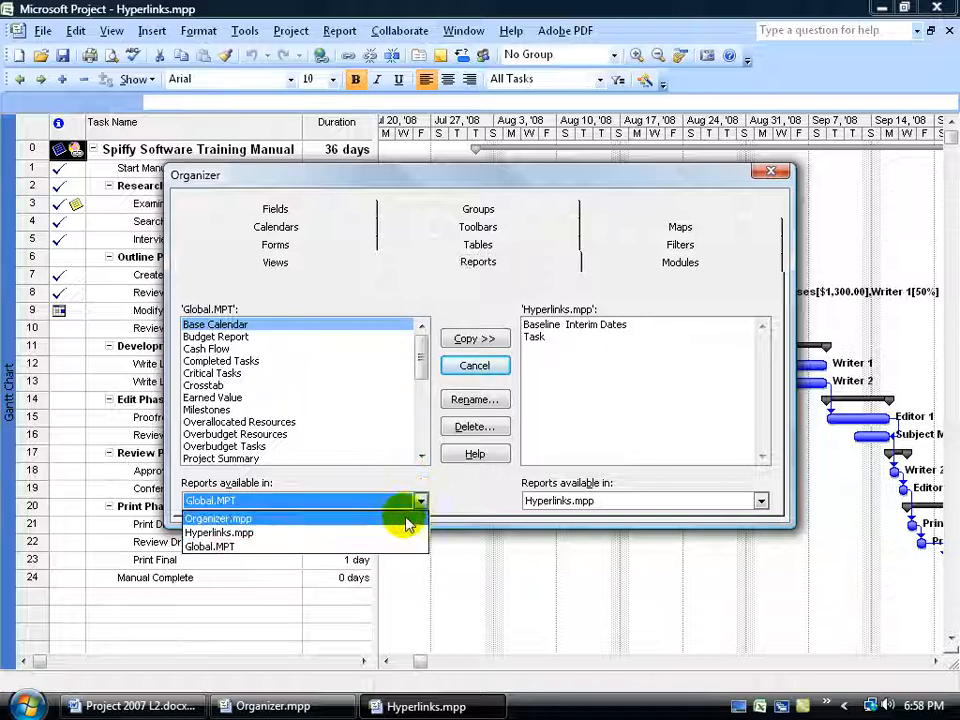
click(405, 522)
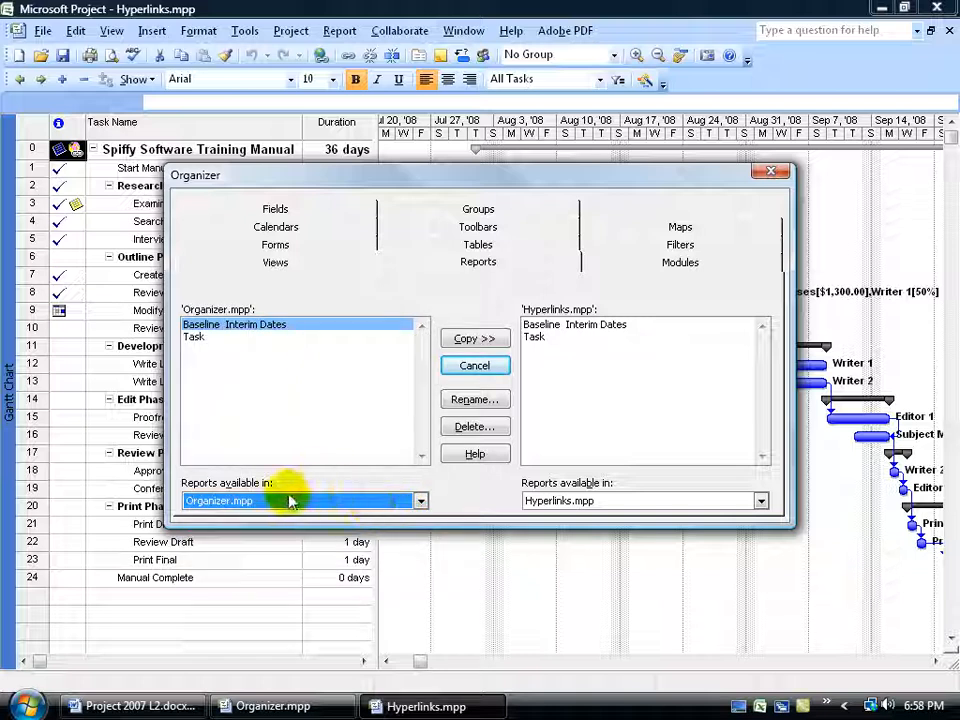